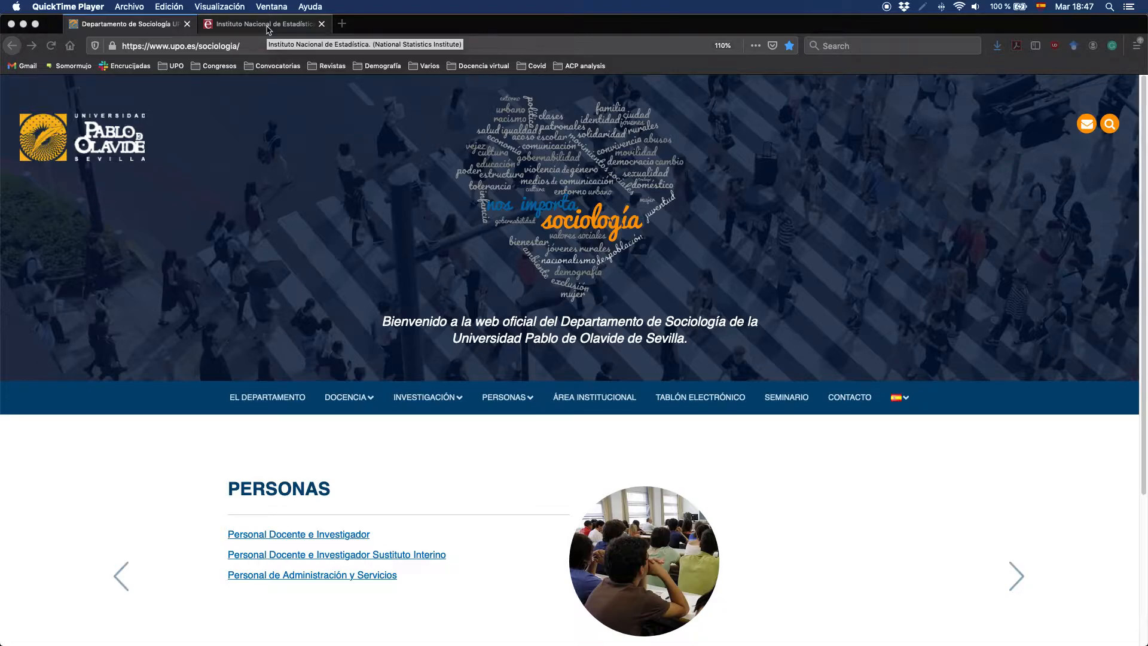
Step: Bring up the INE page, and in QuickSync Whiteboard add "educ" in green beside each "edad" label of the specific mortality rate formula
left_click(267, 30)
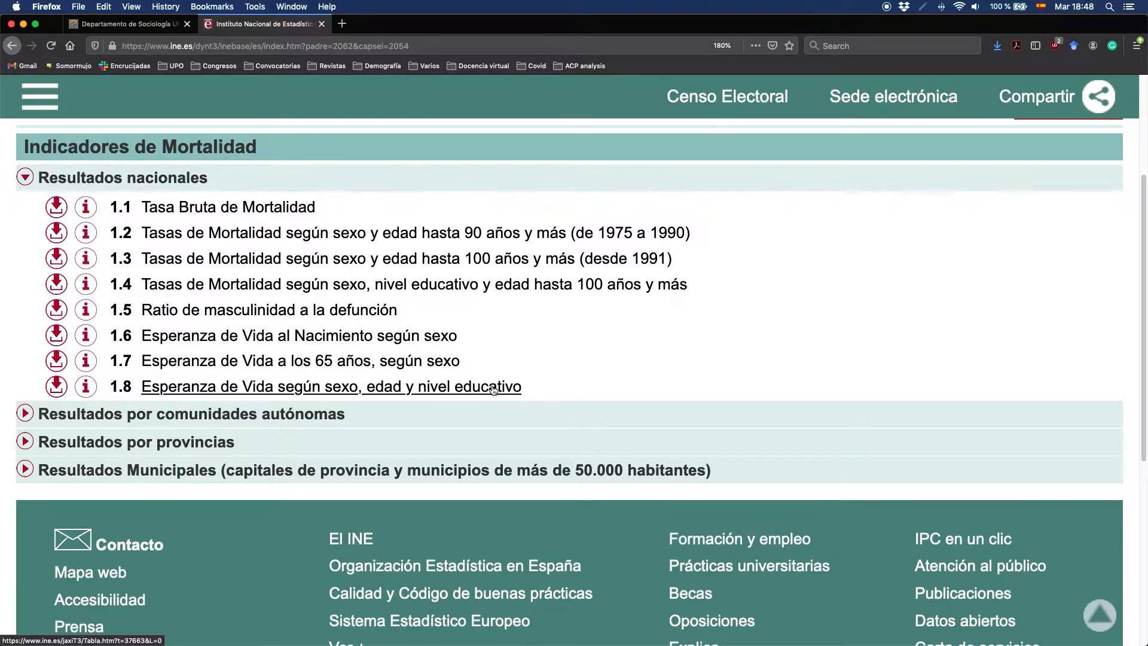
key("super+Tab")
key("super+Tab")
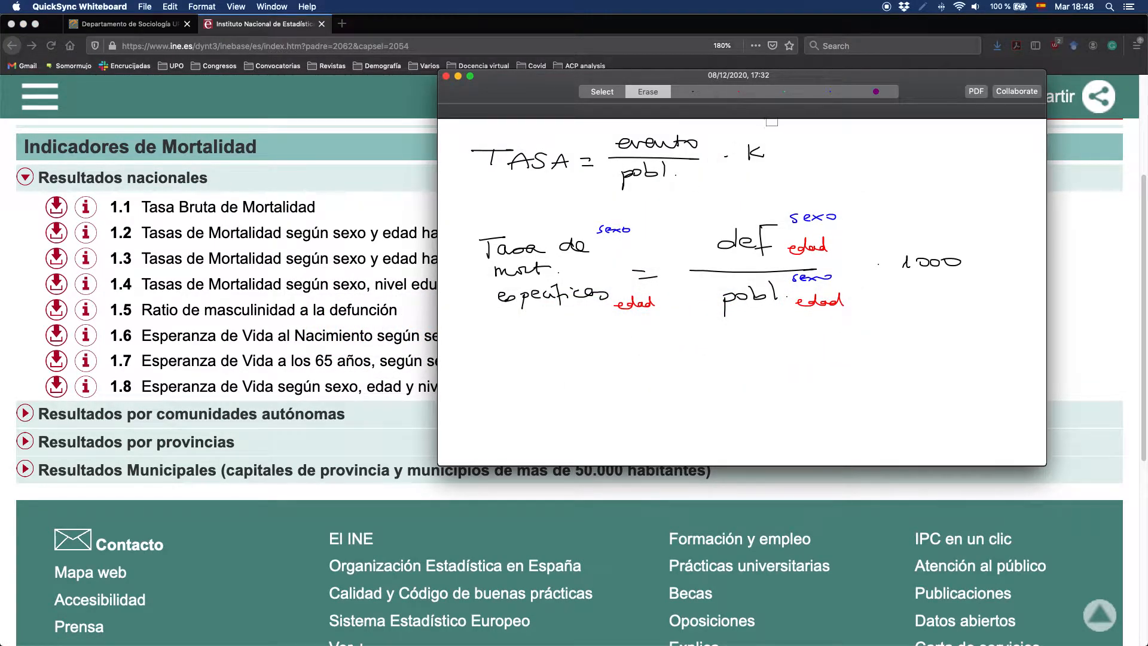
left_click(788, 95)
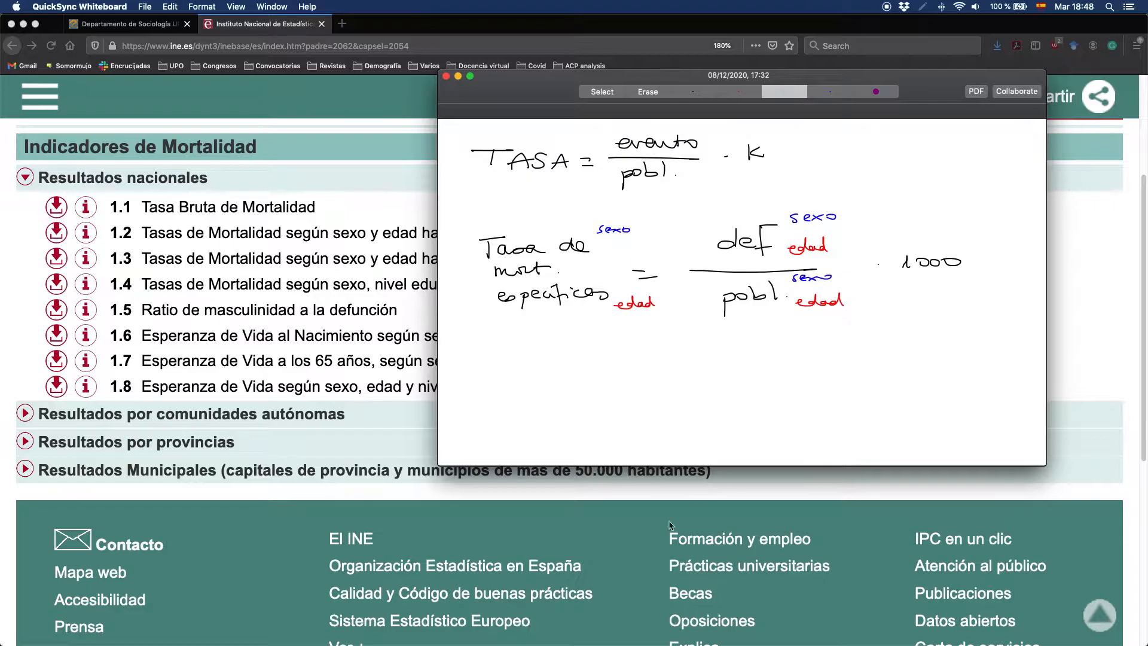
left_click_drag(621, 326, 651, 327)
left_click_drag(834, 252, 876, 246)
mouse_move(850, 311)
left_mouse_down()
mouse_move(861, 297)
mouse_move(887, 299)
left_mouse_up()
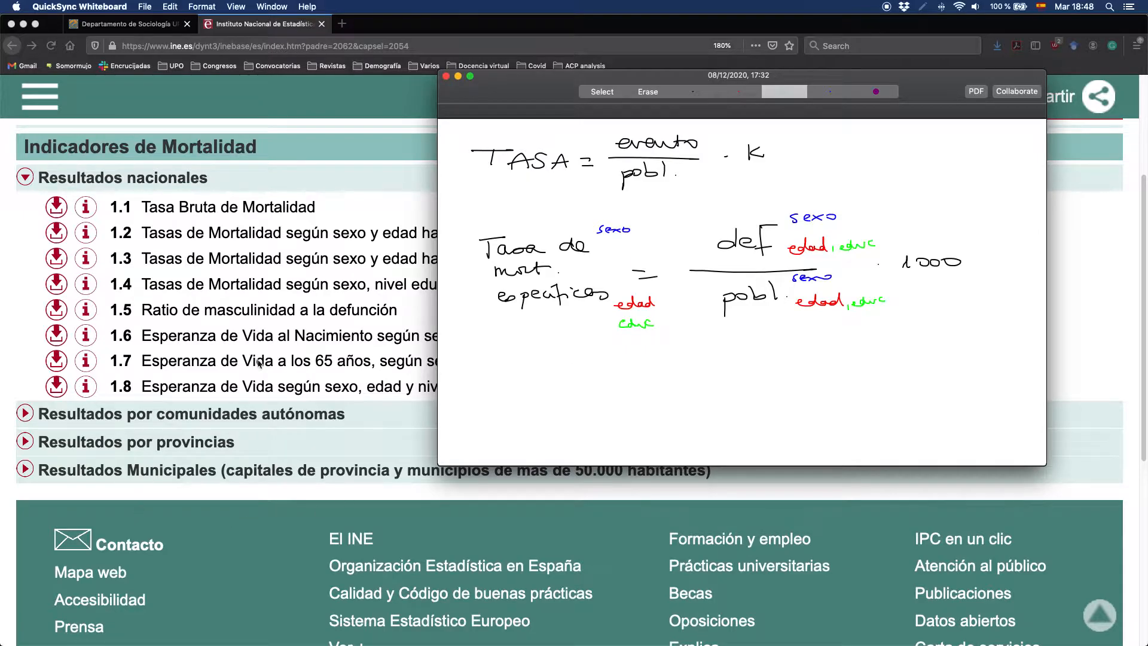
Step: Switch to Excel and review the 2018 mortality rates by education level from 25 años to 100 y más años
left_click(392, 213)
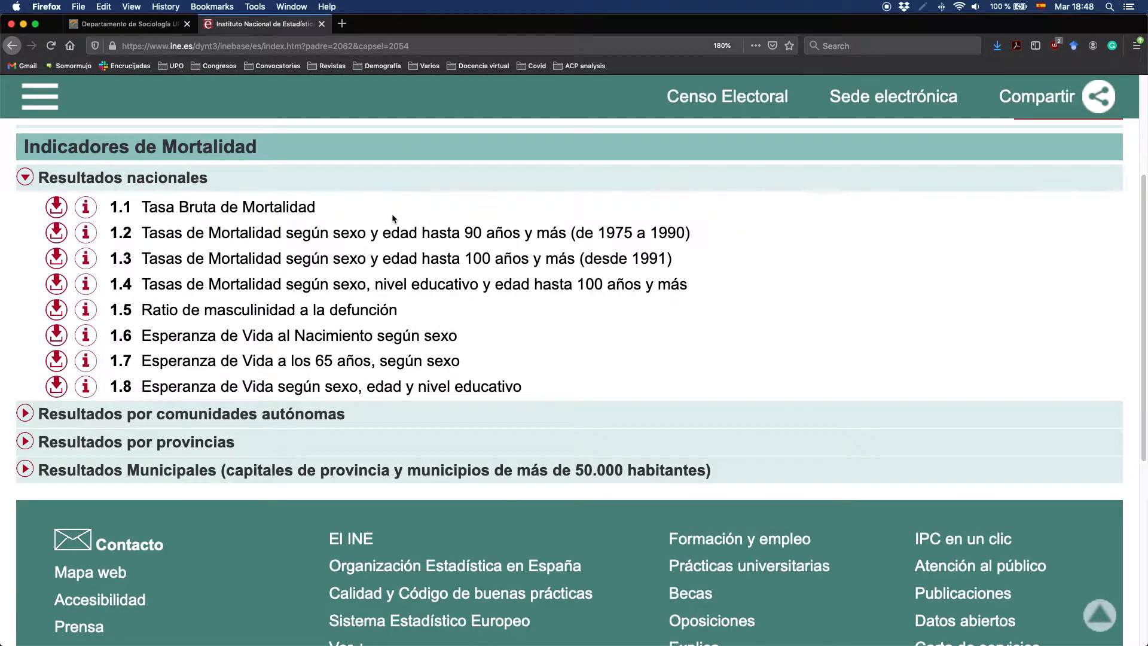
key("super+Tab")
key("super+Tab")
key("super+Tab")
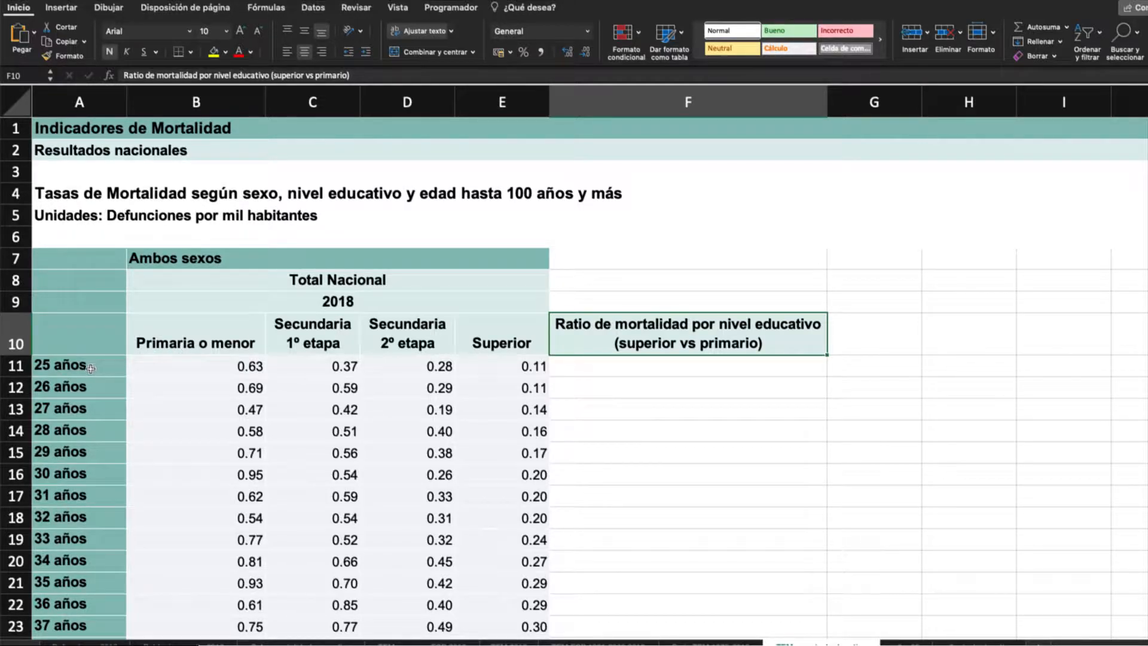
scroll(89, 366, "down", 1)
scroll(88, 365, "down", 20)
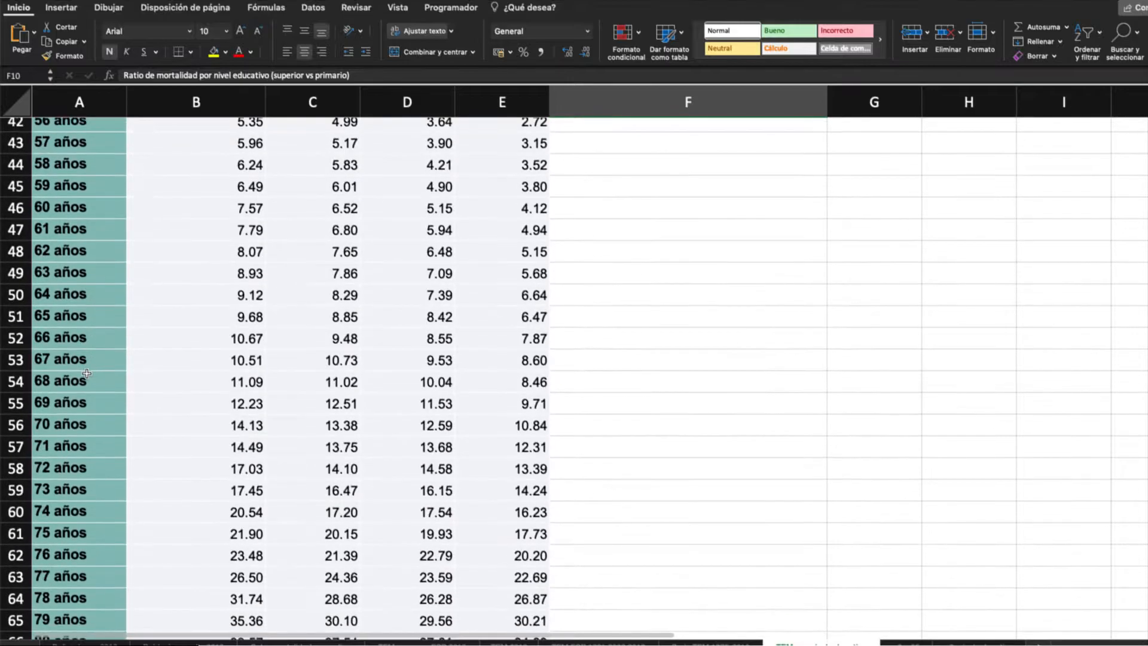
scroll(87, 374, "down", 3)
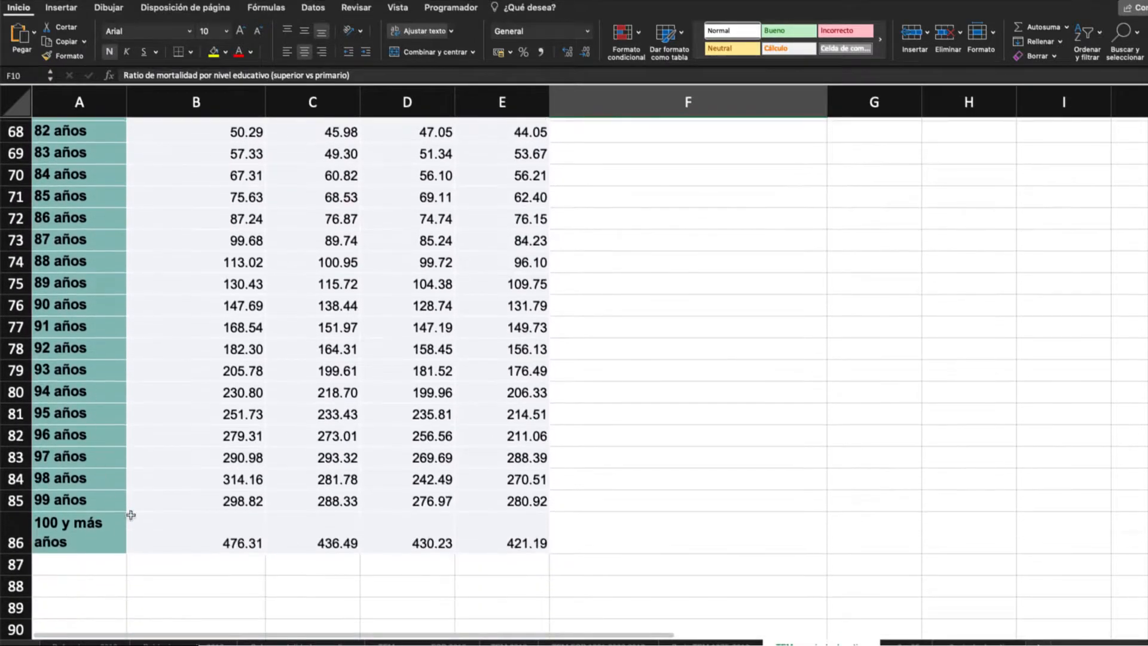
scroll(579, 421, "up", 9)
scroll(579, 421, "up", 14)
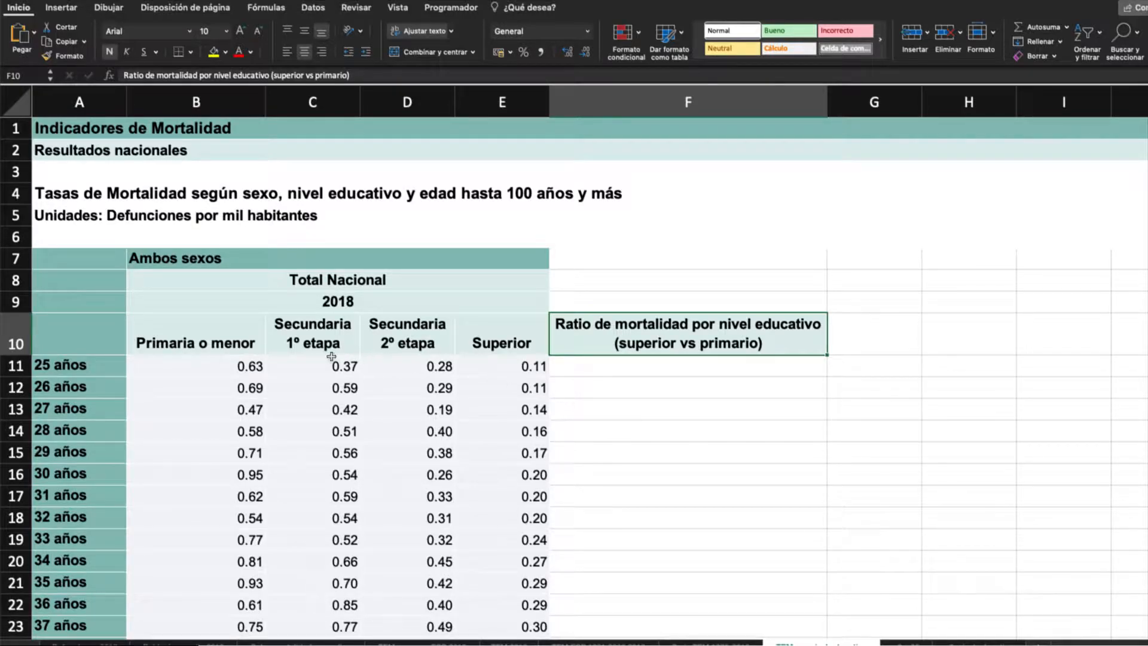
Step: Compare the Primaria o menor and Superior mortality rates down through the oldest ages
left_click(201, 351)
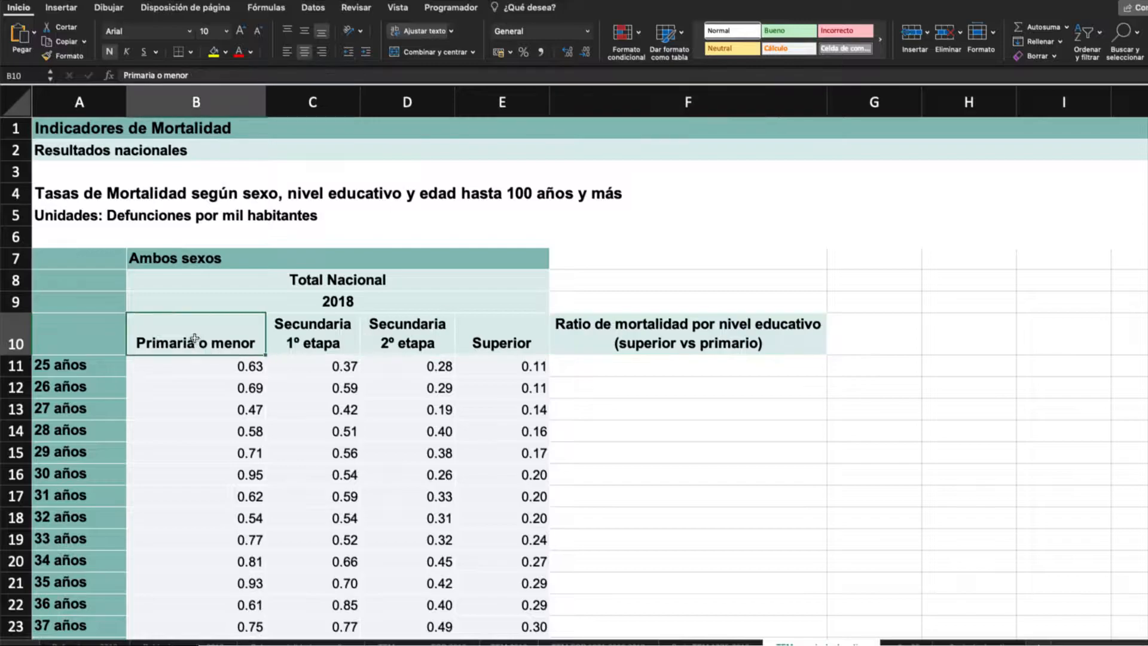
left_click(537, 337)
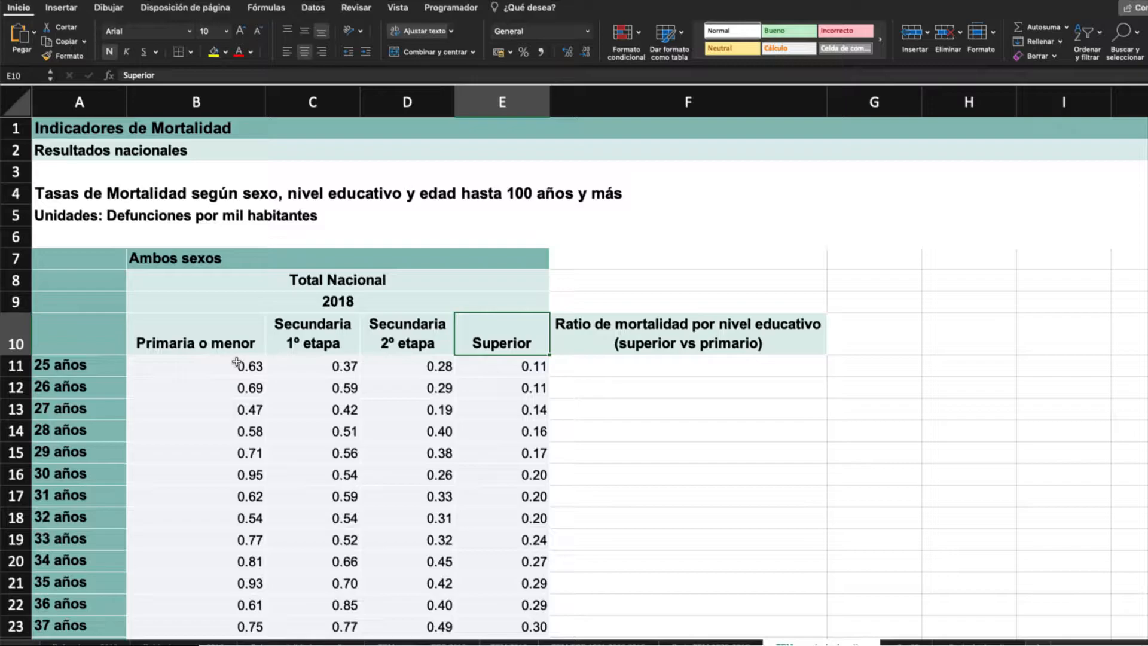
scroll(247, 365, "down", 5)
scroll(247, 365, "down", 16)
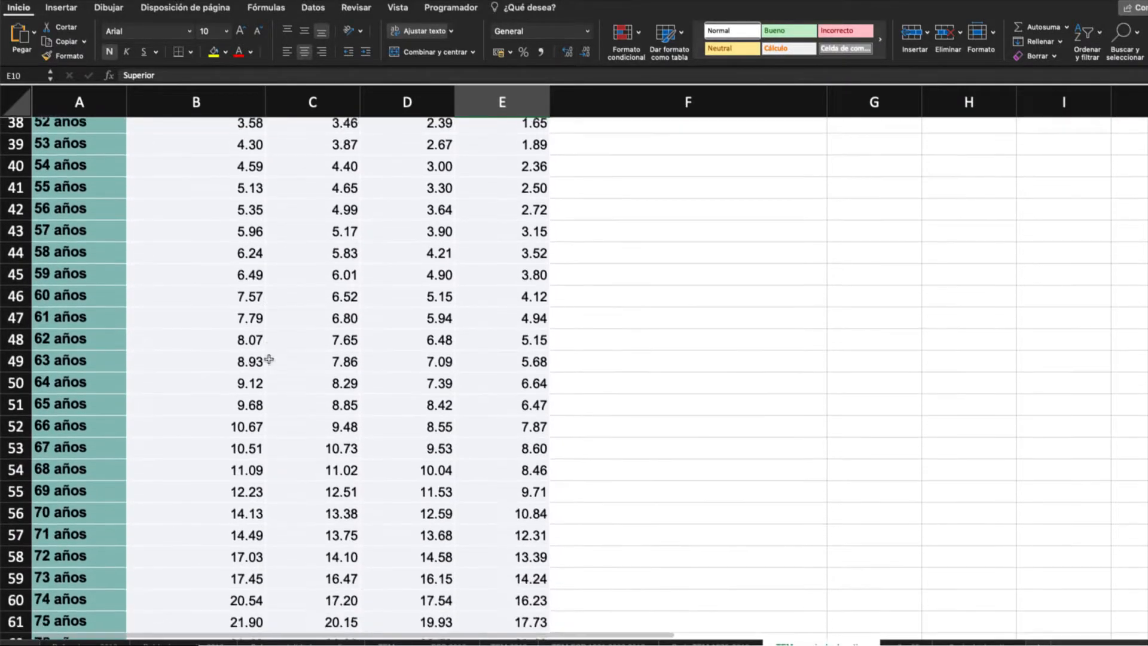
scroll(281, 358, "down", 1)
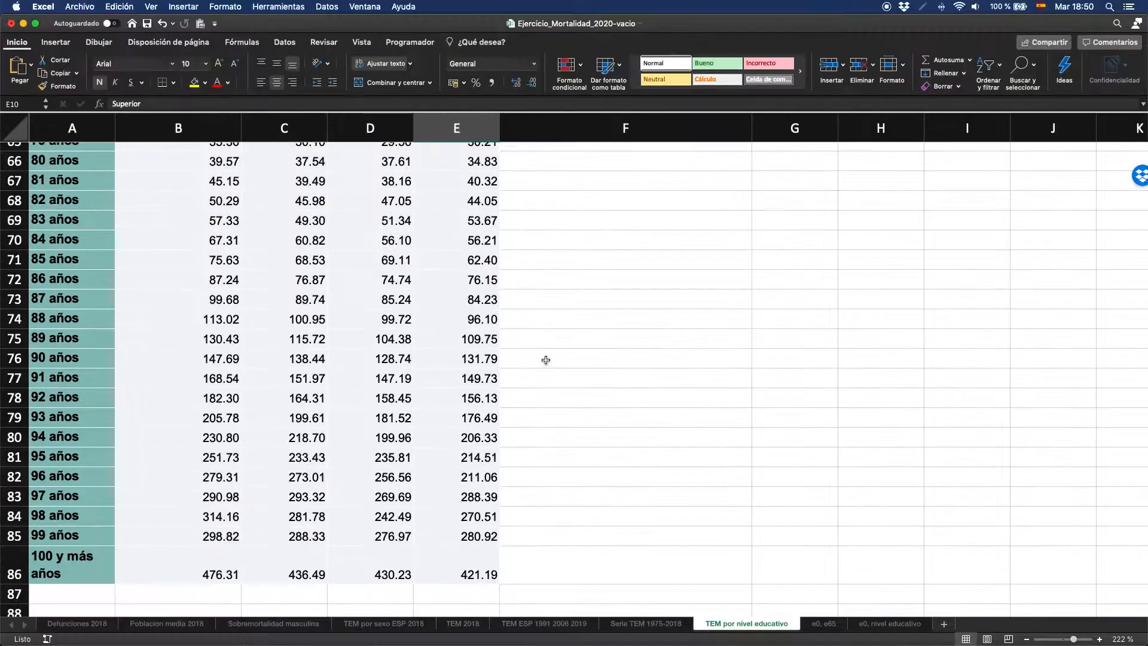
scroll(545, 361, "up", 15)
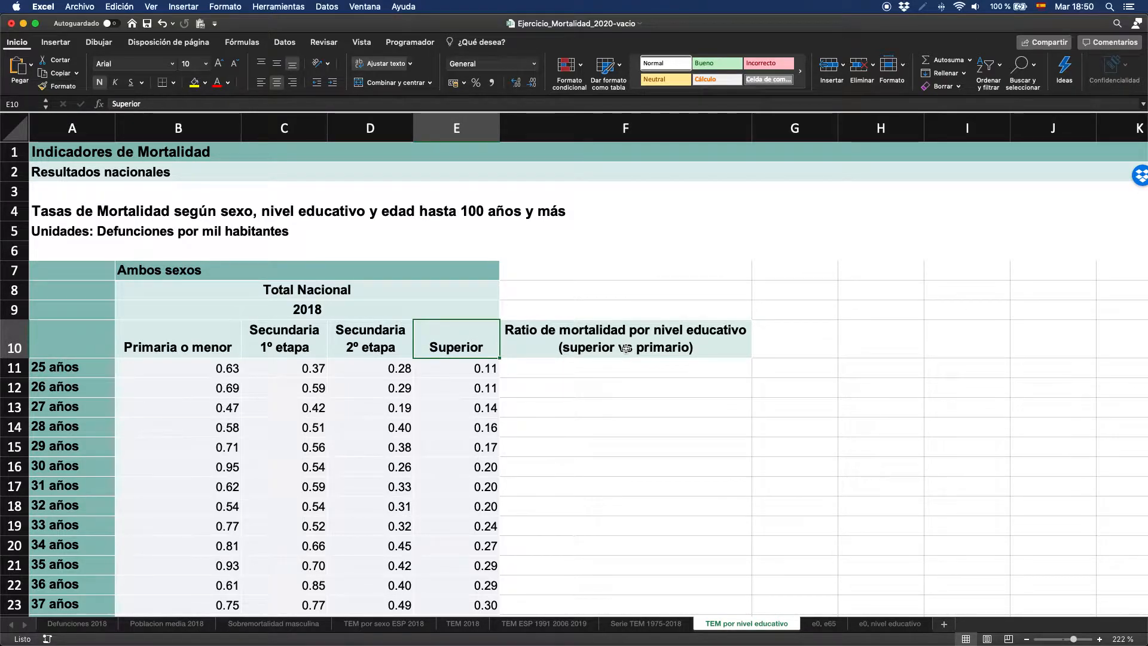
Step: Switch to QuickSync Whiteboard and handwrite "RATIO = a / b" in black below the rate formulas, with a curved arrow from a to b
key("super+Tab")
key("super+Tab")
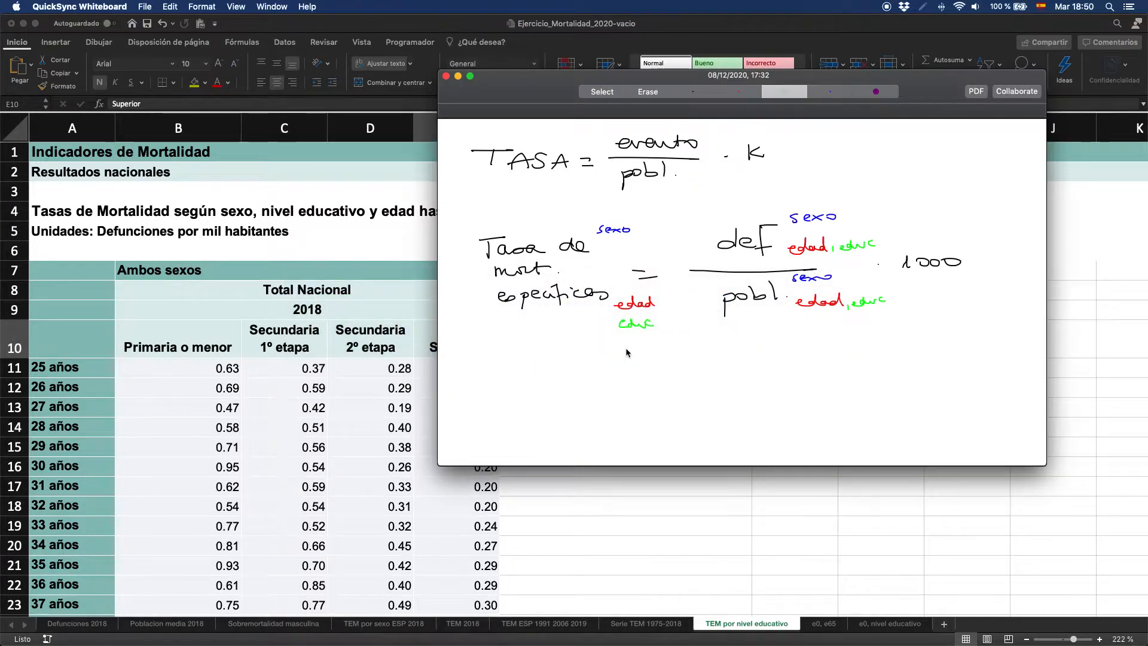
left_click(490, 391)
left_click_drag(491, 391, 494, 406)
left_click(692, 91)
left_click_drag(495, 392, 518, 401)
left_click_drag(509, 398, 526, 402)
left_click_drag(518, 394, 533, 392)
left_click_drag(535, 394, 539, 402)
left_click_drag(549, 395, 588, 396)
mouse_move(575, 402)
left_mouse_down()
mouse_move(681, 396)
mouse_move(651, 383)
mouse_move(640, 425)
left_mouse_up()
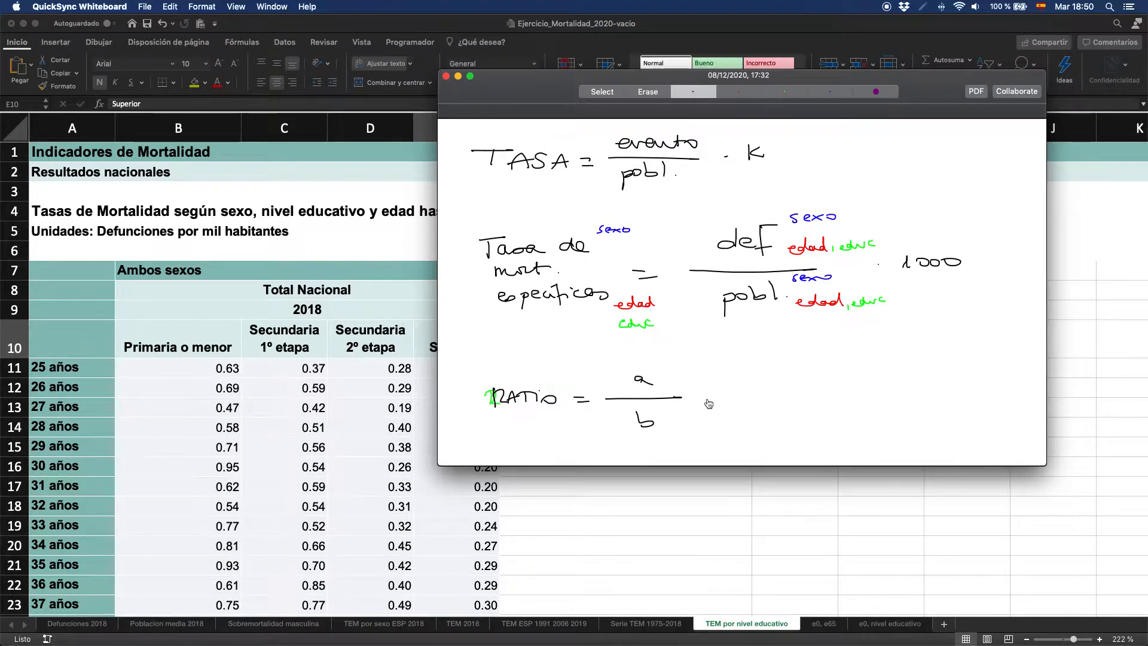
left_click_drag(680, 385, 698, 411)
Step: Draw an arrow from the general ratio and handwrite "RATIO MORT EDUC =" followed by an empty fraction line
left_click_drag(731, 395, 794, 388)
left_click_drag(796, 388, 810, 387)
left_click_drag(805, 382, 826, 381)
mouse_move(792, 393)
left_mouse_down()
mouse_move(833, 394)
mouse_move(801, 422)
mouse_move(873, 394)
mouse_move(980, 398)
left_mouse_up()
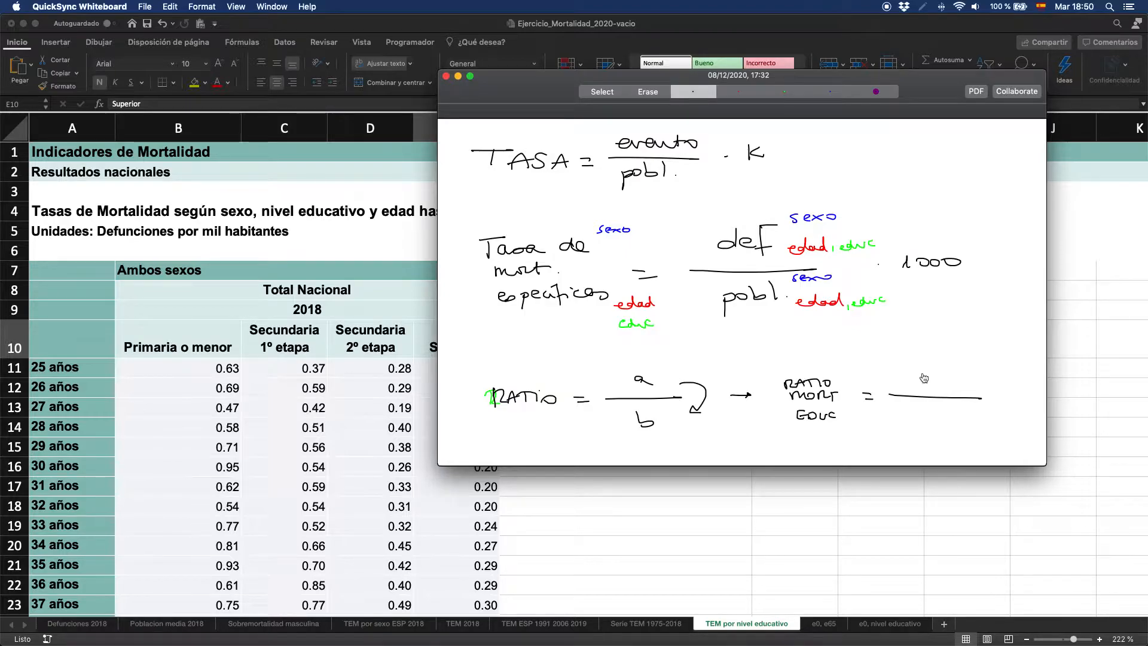
Step: Fill the fraction with TME over TME in black, labelling the numerator "prim" and the denominator "univ" in green
left_click_drag(899, 410, 946, 419)
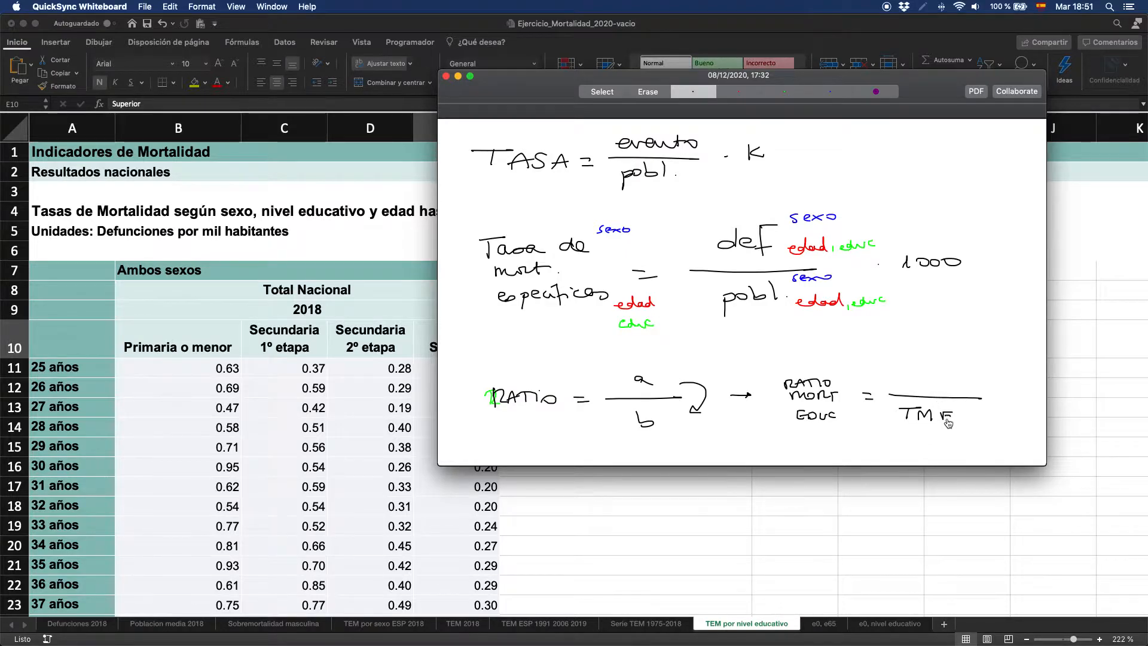
left_click(744, 93)
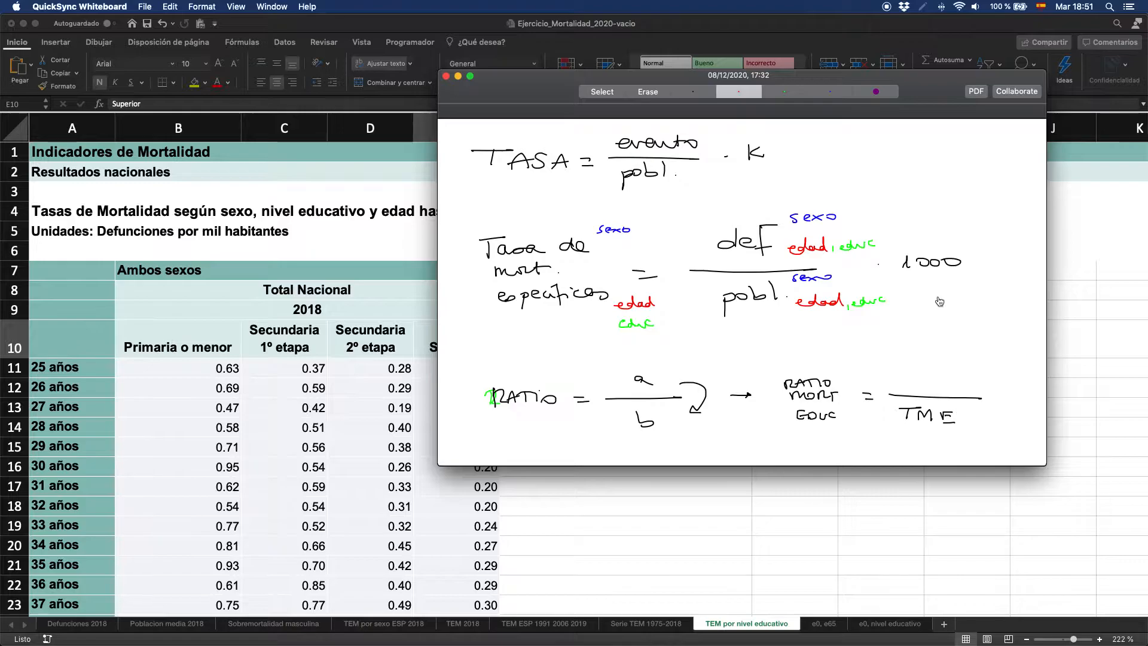
left_click(783, 91)
left_click_drag(964, 409, 1003, 415)
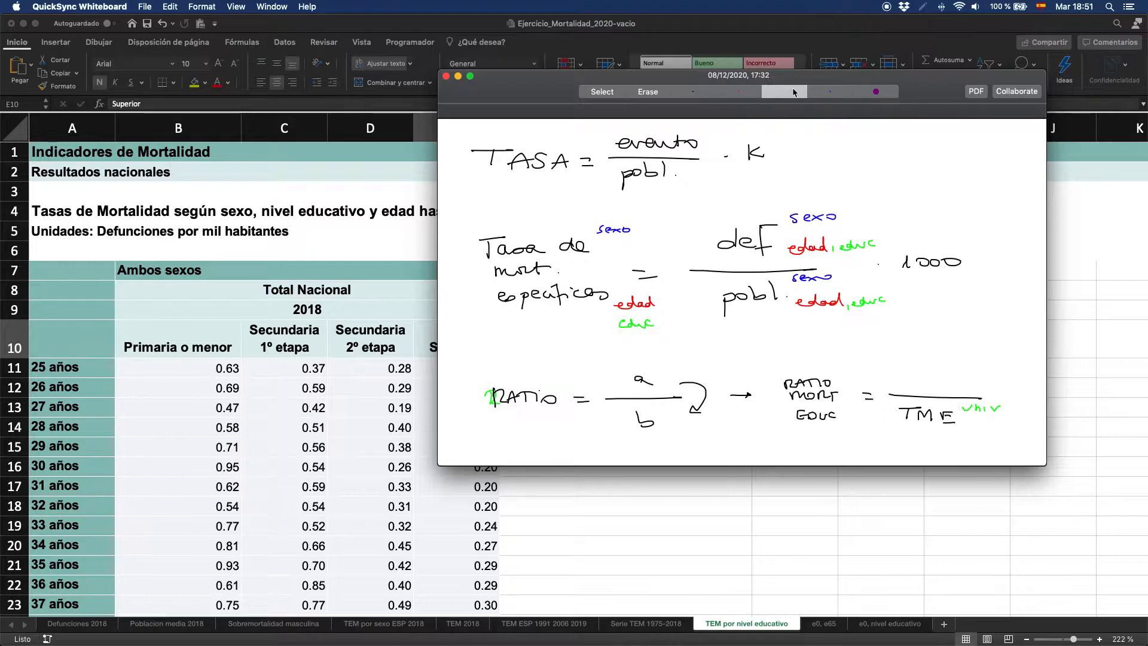
left_click(693, 92)
mouse_move(897, 368)
left_mouse_down()
mouse_move(911, 368)
mouse_move(905, 381)
mouse_move(949, 378)
mouse_move(981, 360)
mouse_move(1000, 372)
left_mouse_up()
left_click(784, 91)
left_click(958, 369)
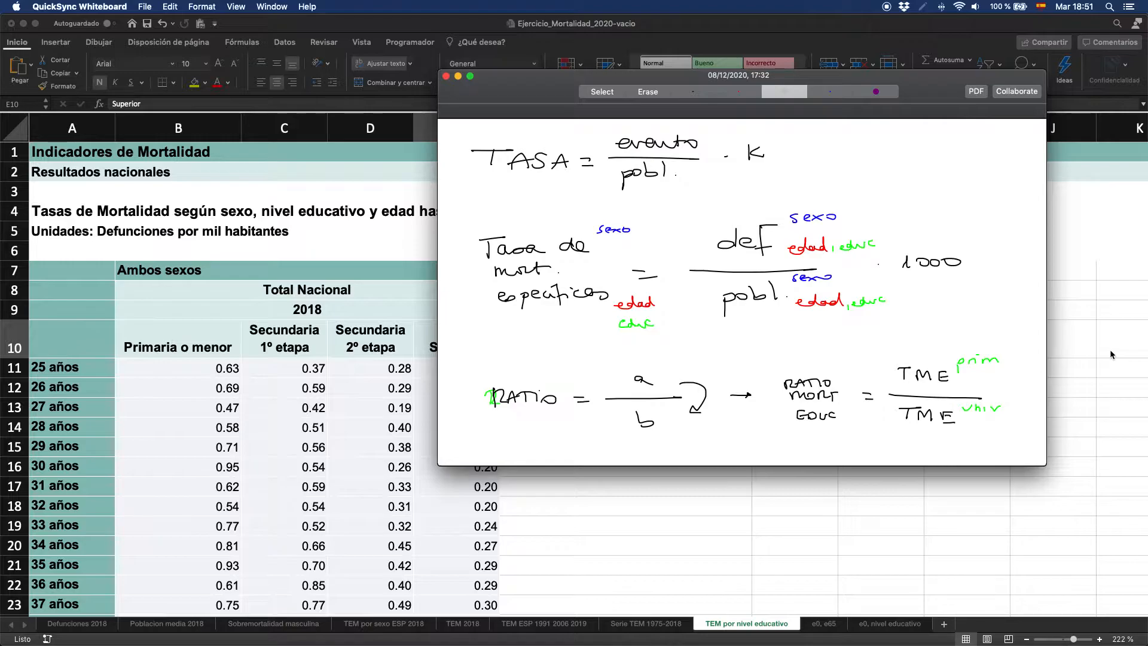
Step: Return to Excel and enter the formula =B11/E11 in F11 to calculate the mortality ratio for 25 años
left_click(725, 495)
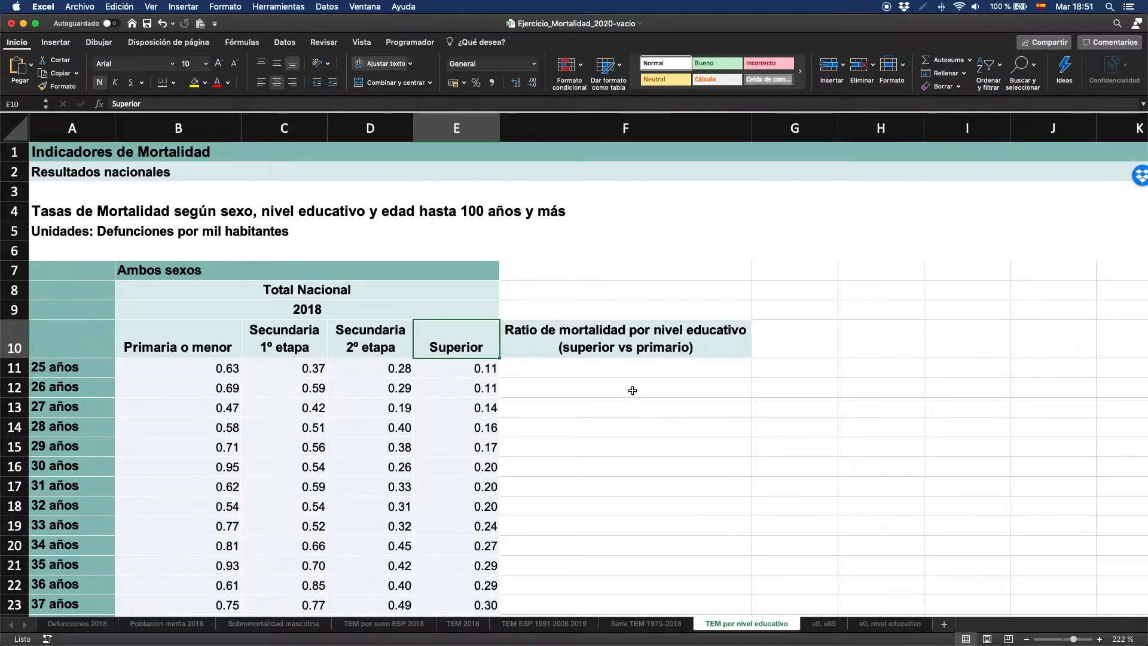
left_click(620, 367)
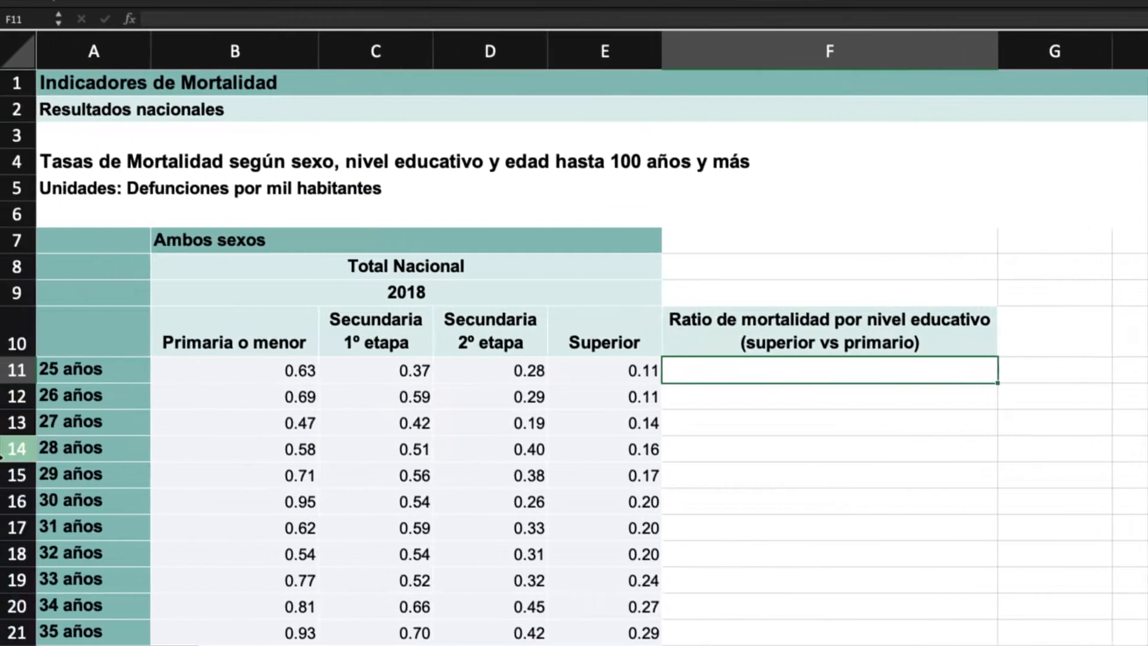
type("=")
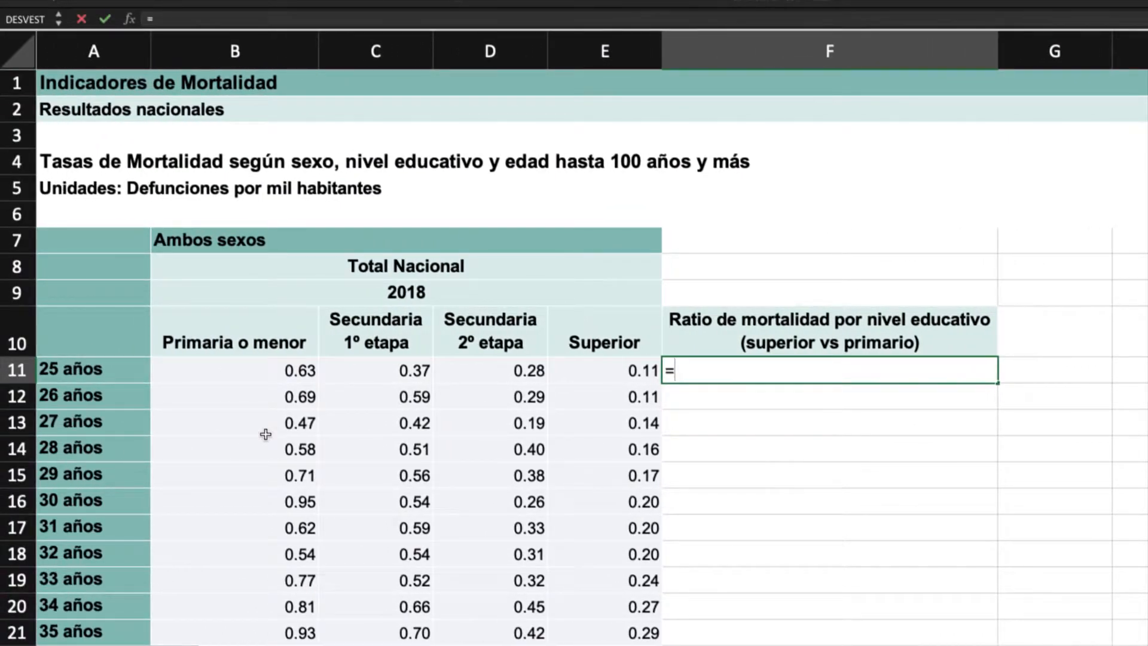
left_click(233, 374)
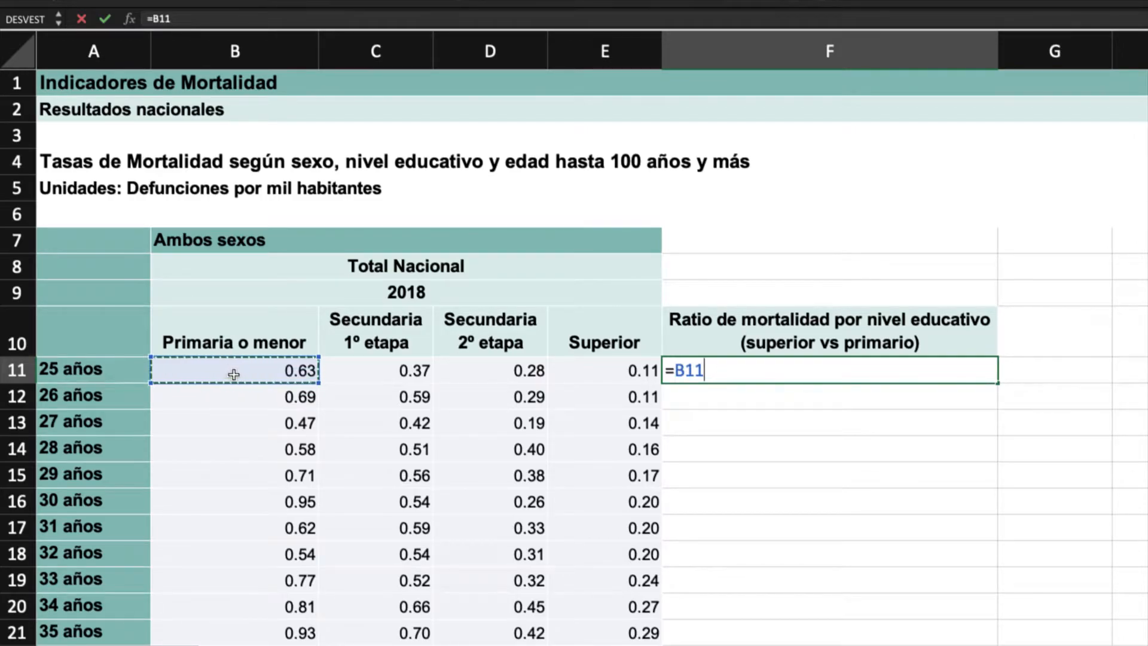
type("/")
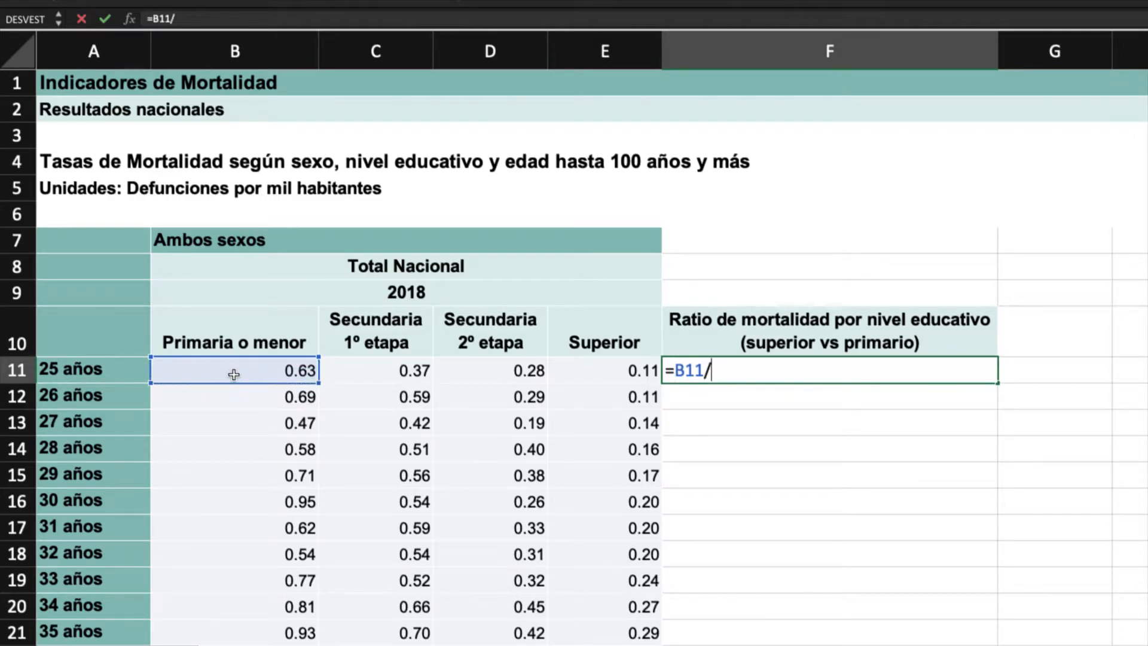
left_click(614, 367)
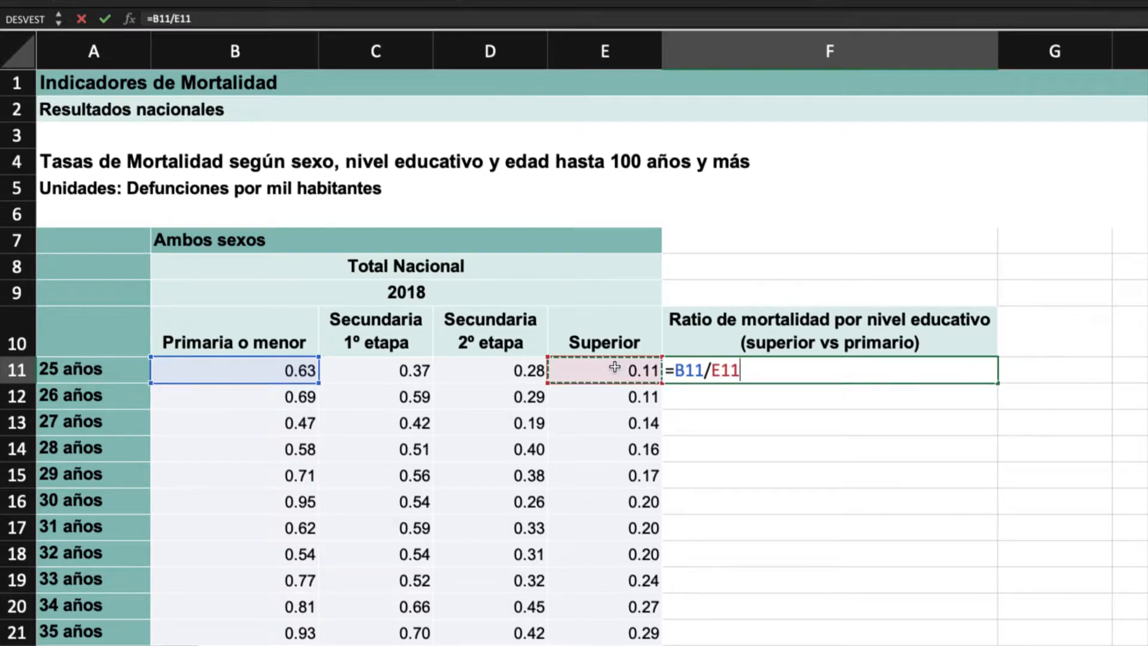
key("Return")
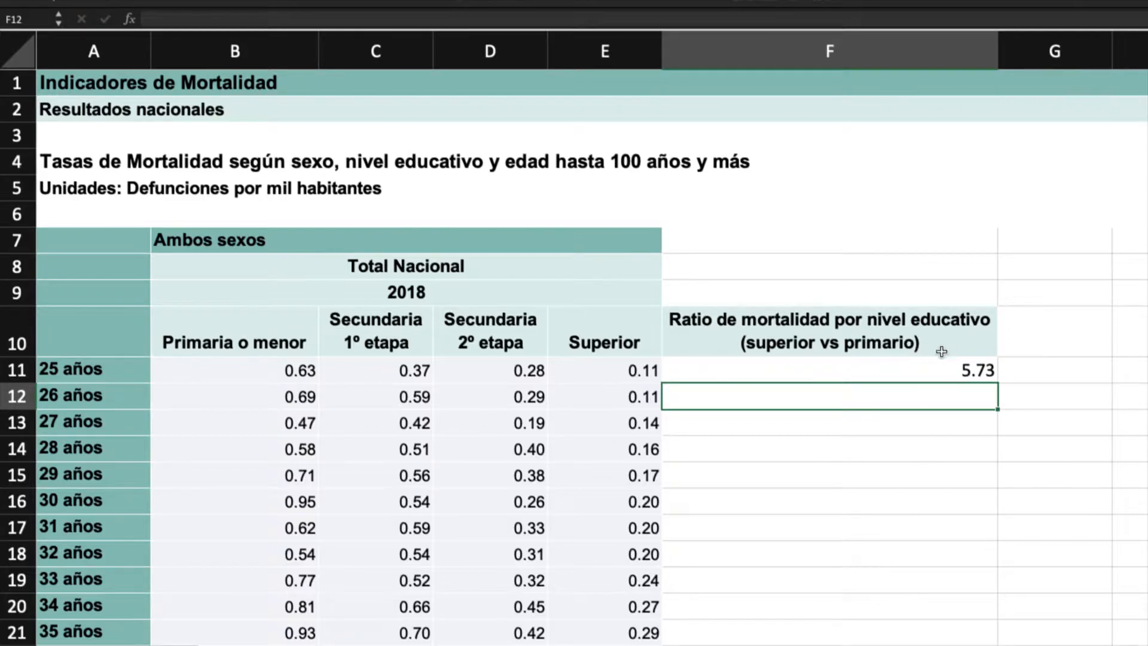
Step: Fill the F11 ratio formula down column F for all ages to row 86 and check the filled cells
left_click(990, 371)
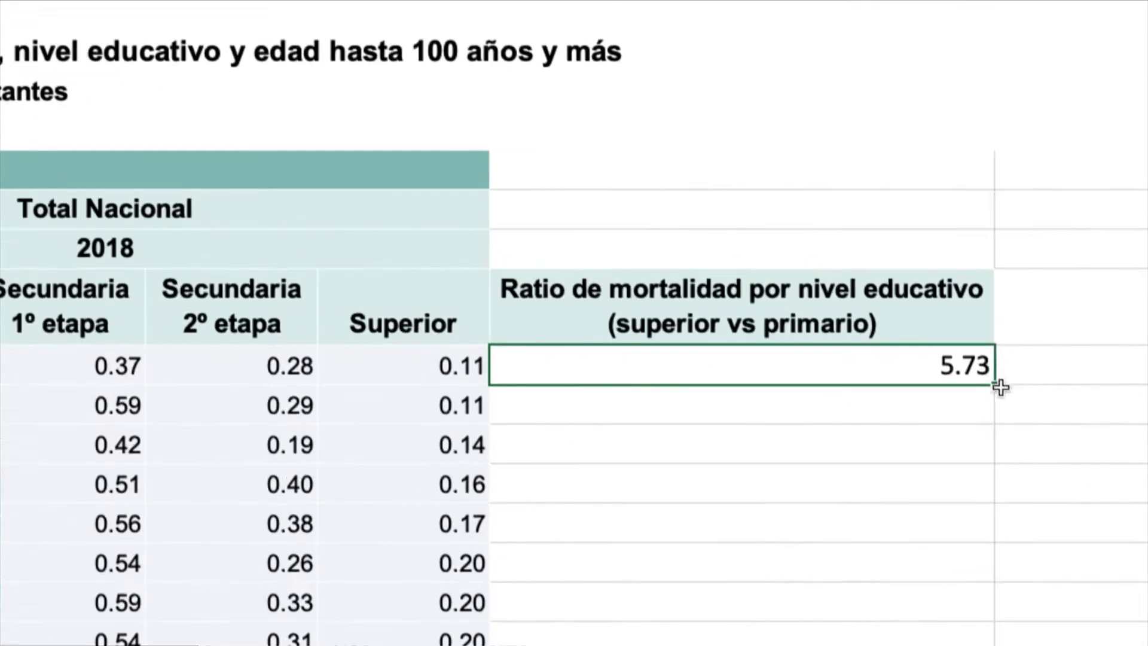
double_click(993, 386)
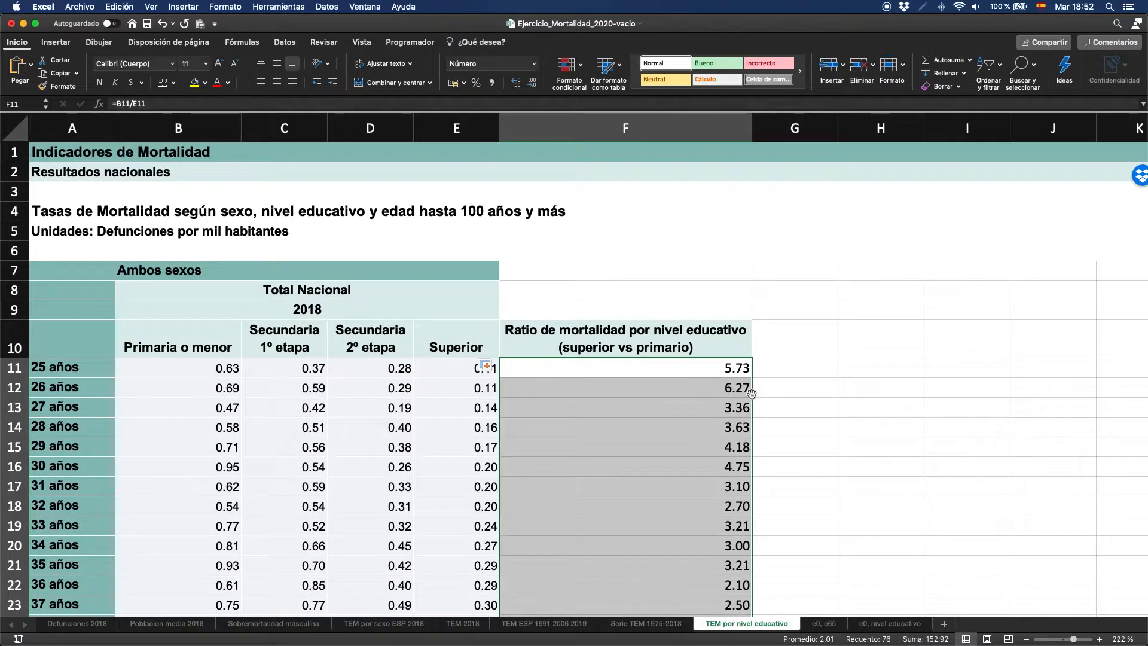
scroll(677, 424, "down", 15)
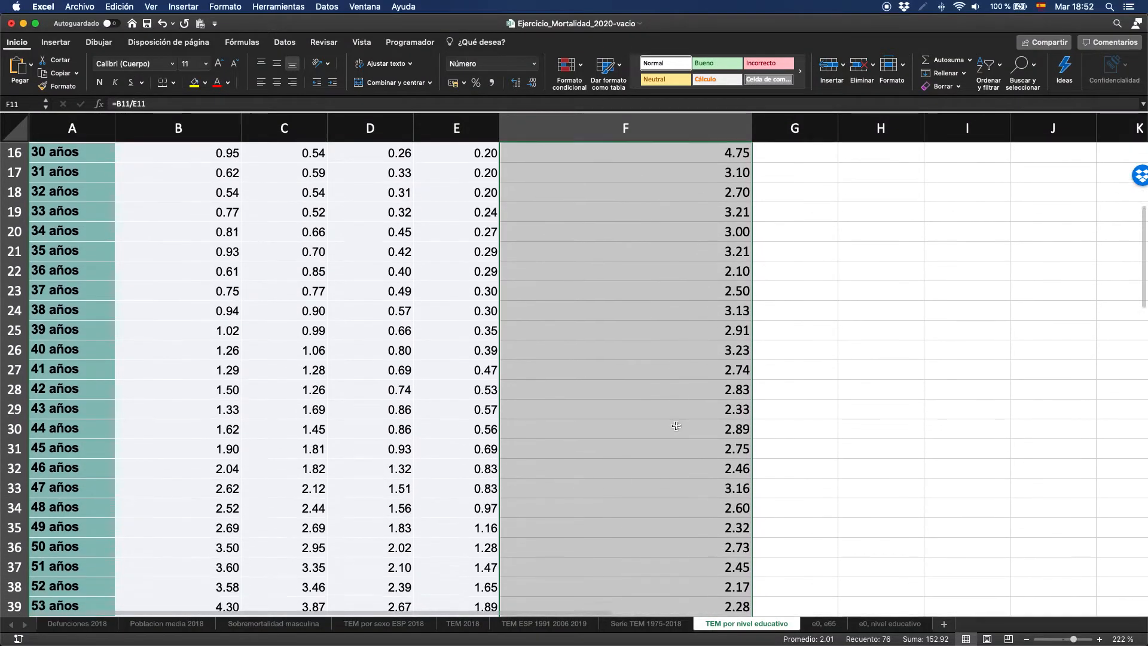
scroll(674, 427, "up", 15)
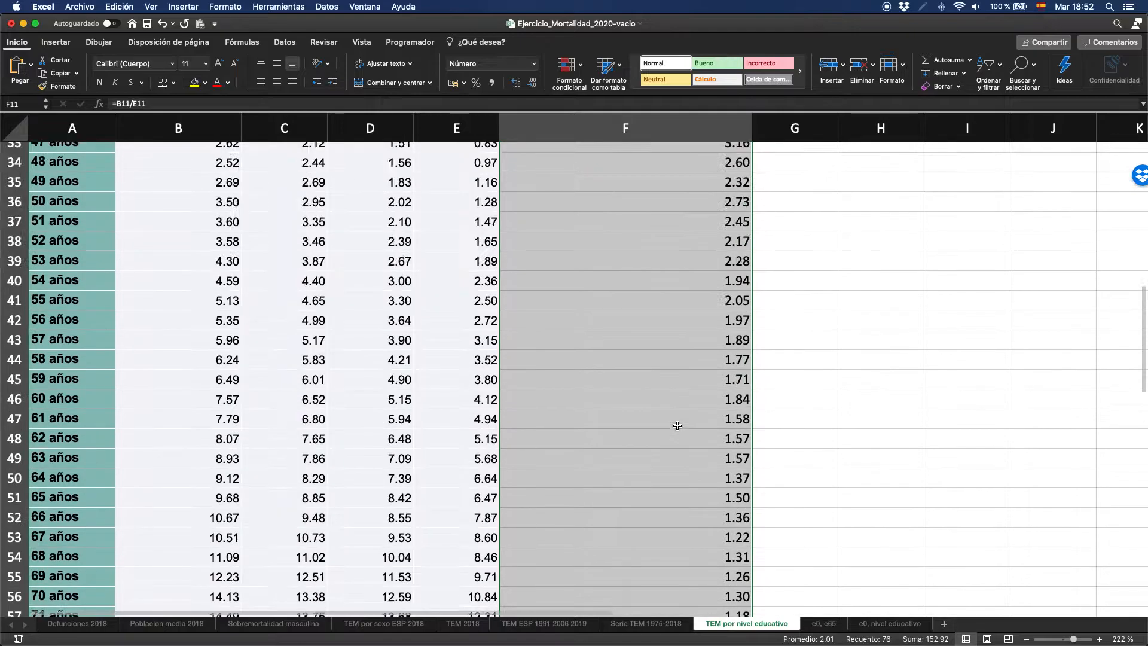
Step: Insert a 2D line chart of the mortality ratio by education level from F10:F86, including the column header
left_click(671, 339)
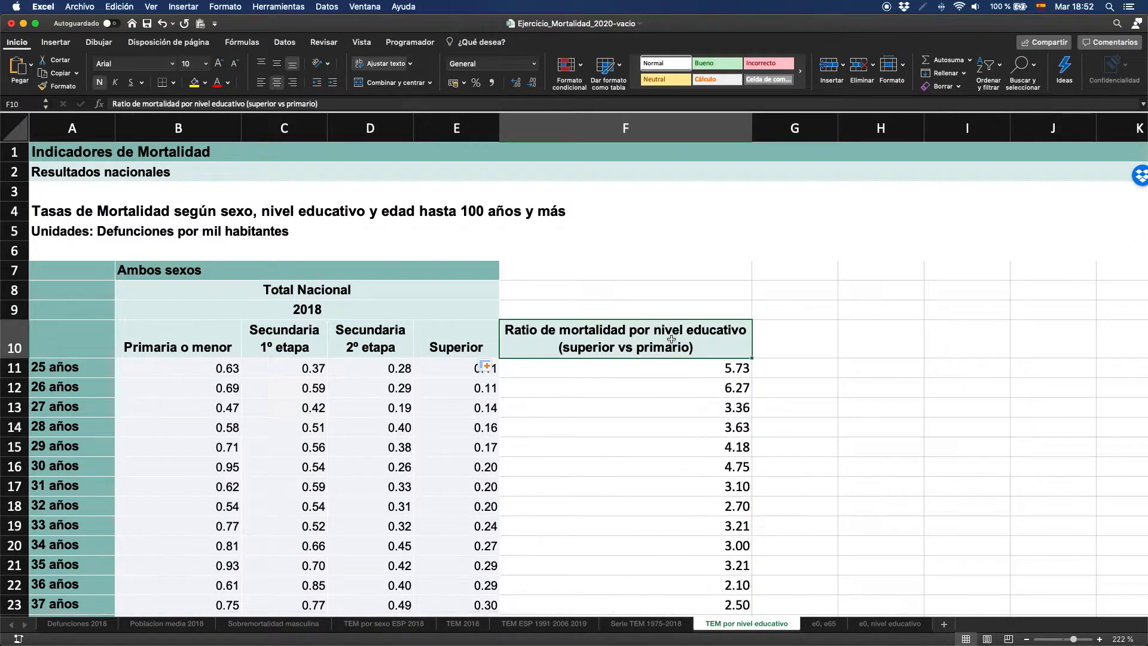
key("ctrl+shift+Down")
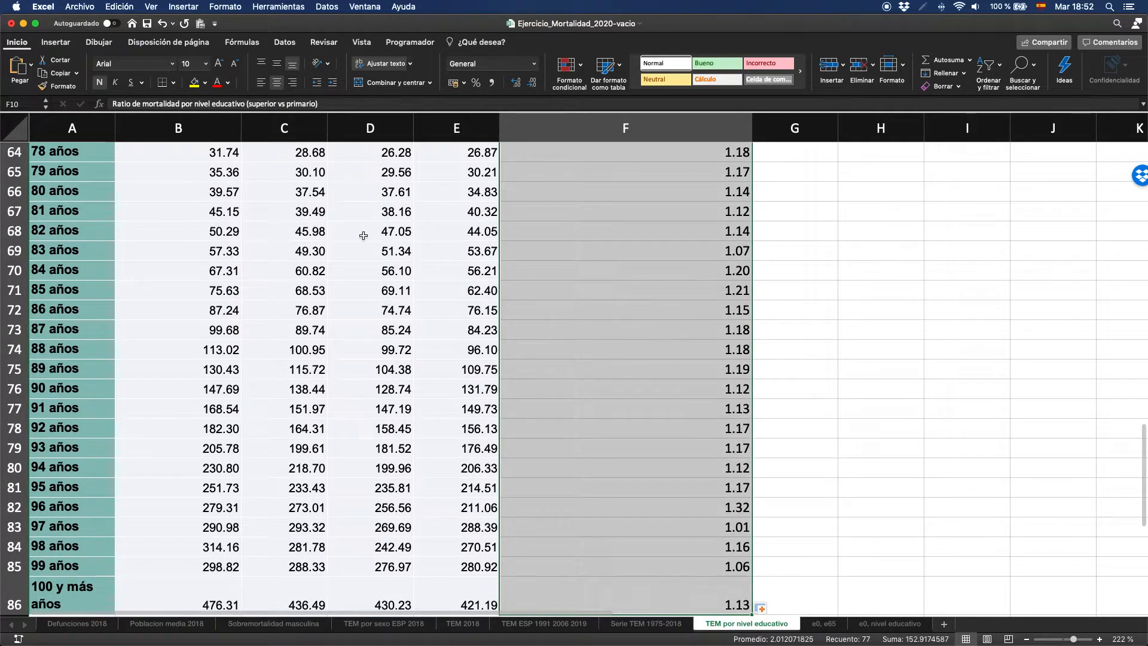
scroll(359, 239, "up", 20)
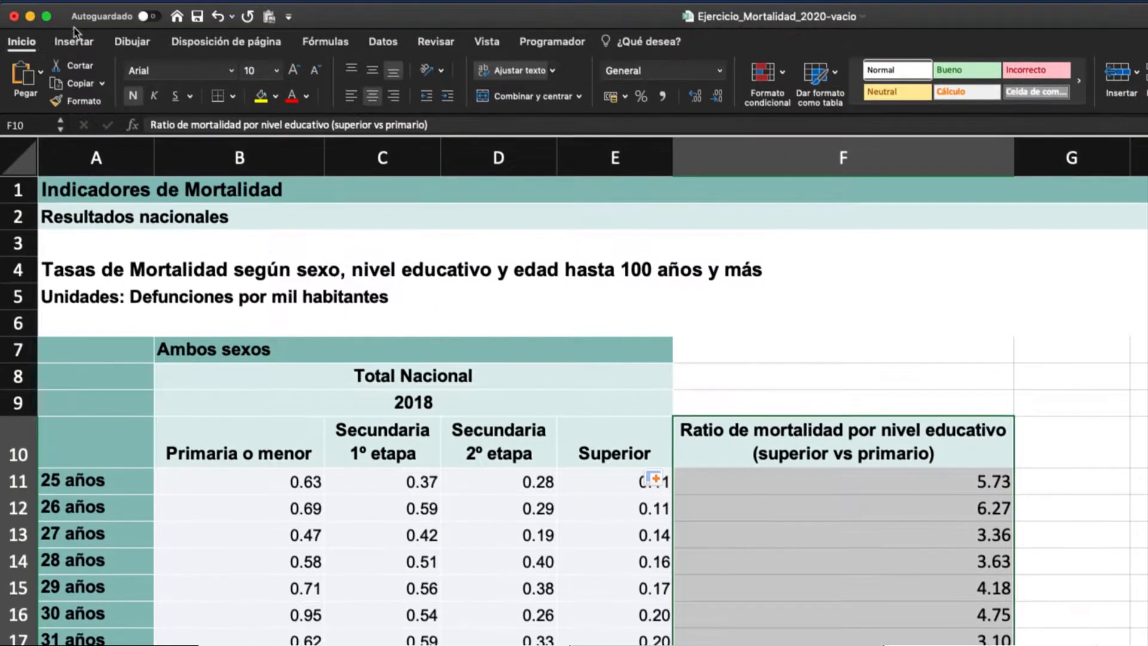
left_click(85, 46)
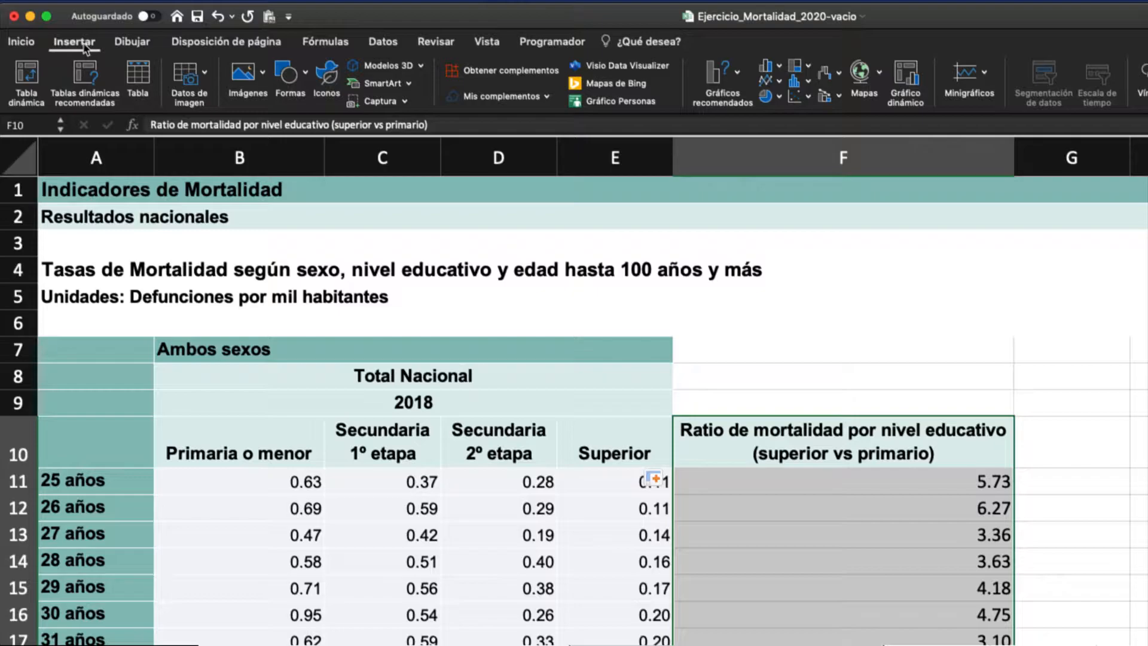
left_click(777, 83)
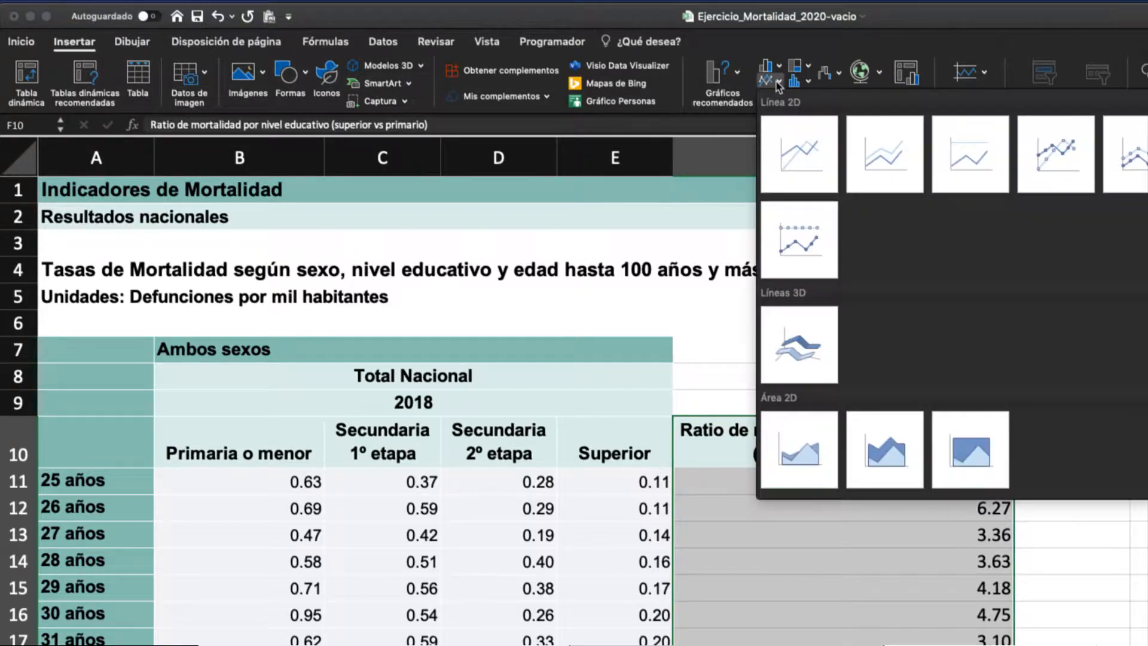
left_click(790, 148)
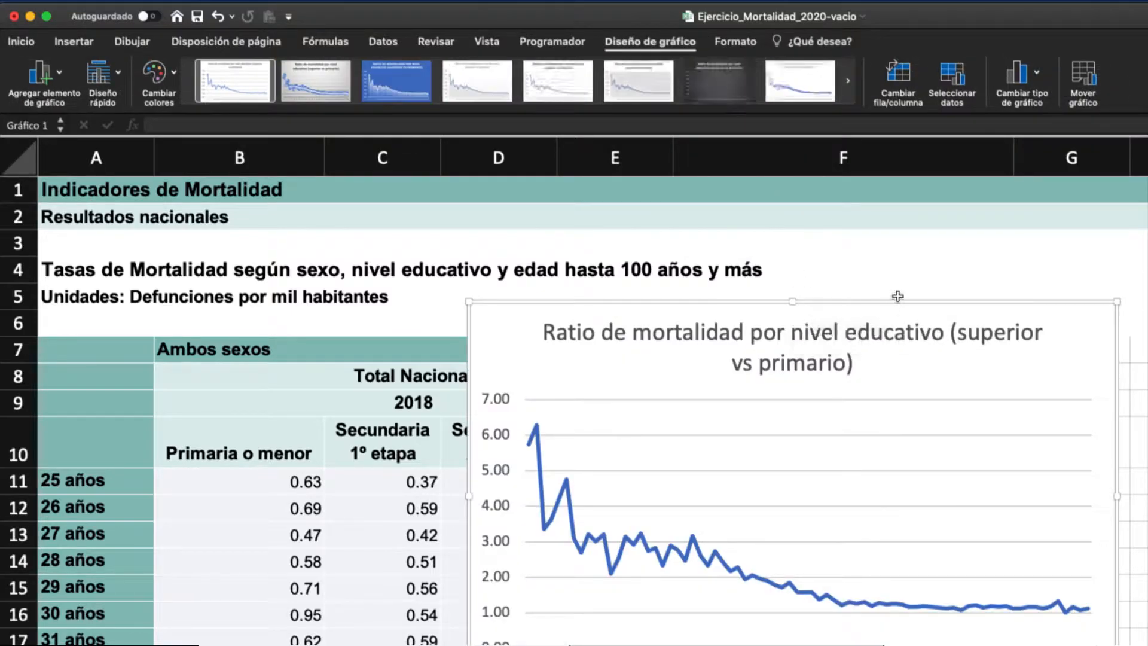
Step: Move the ratio chart to a new sheet named "TEM por nivel educativo -"
left_click(1083, 77)
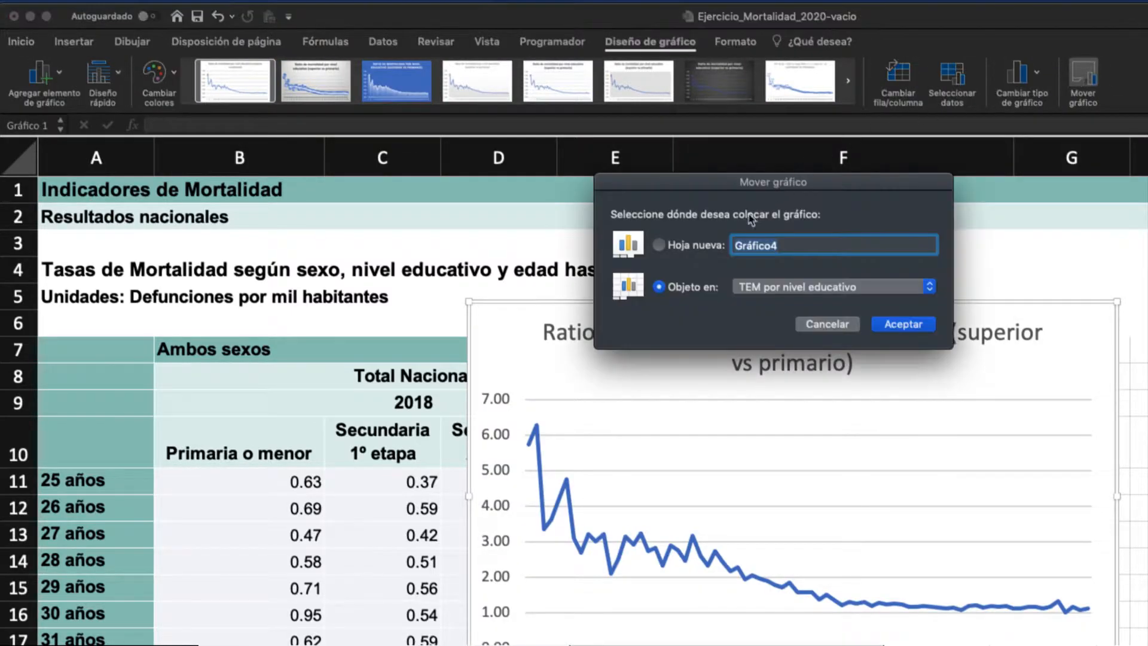
left_click(719, 252)
type("TEM por nivel educativ")
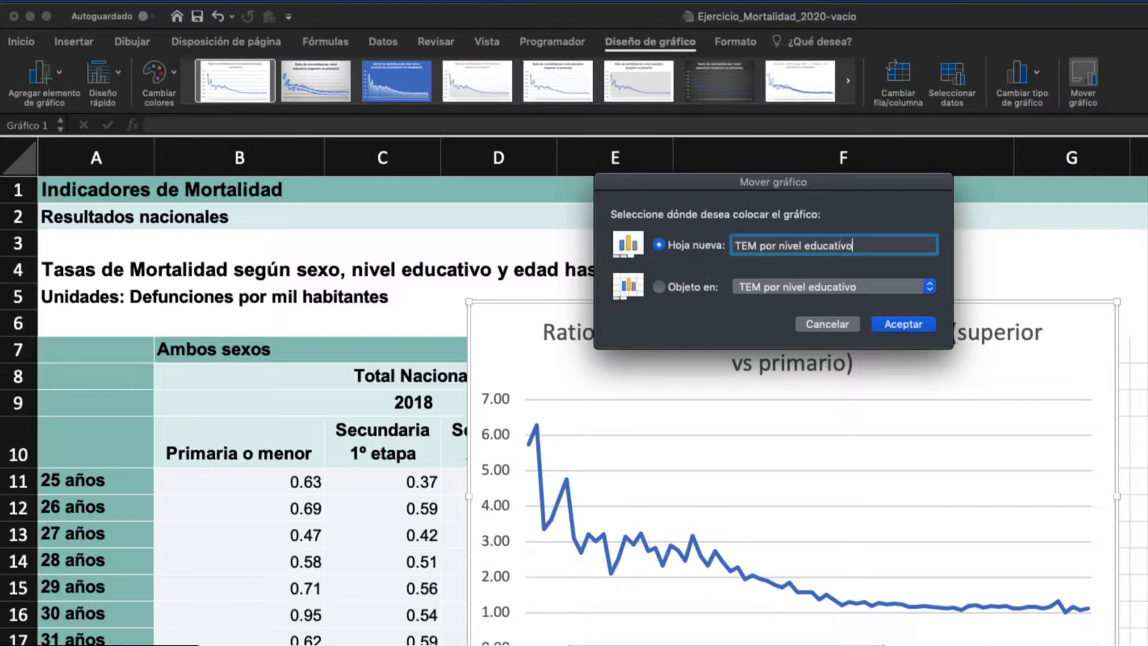
key("Return")
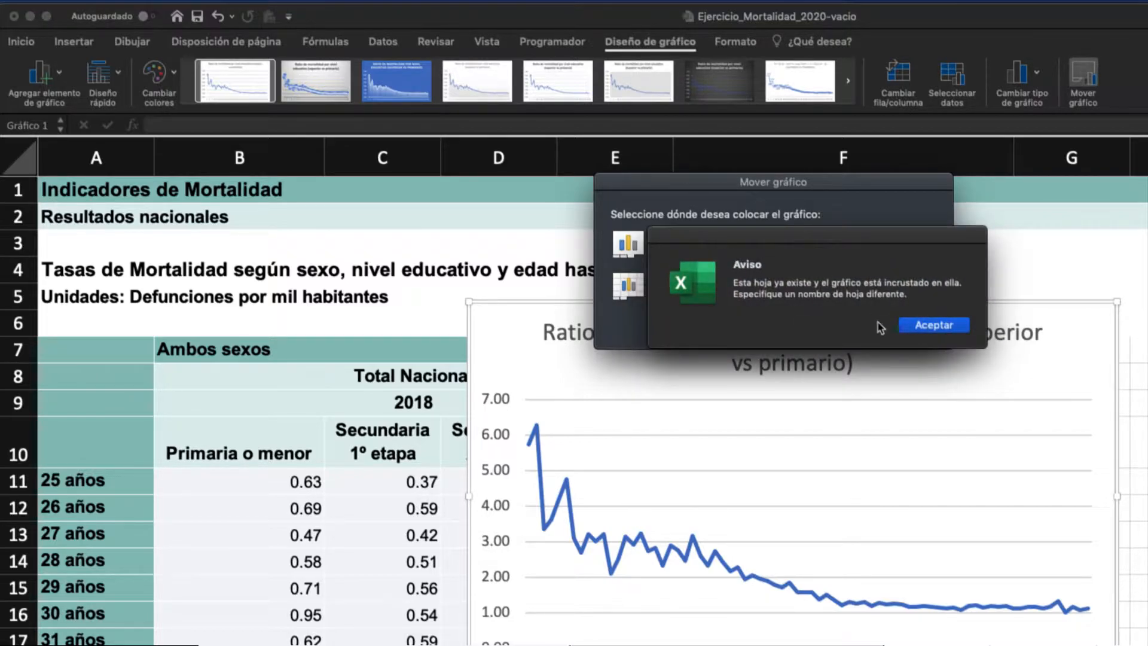
left_click(944, 328)
left_click(870, 246)
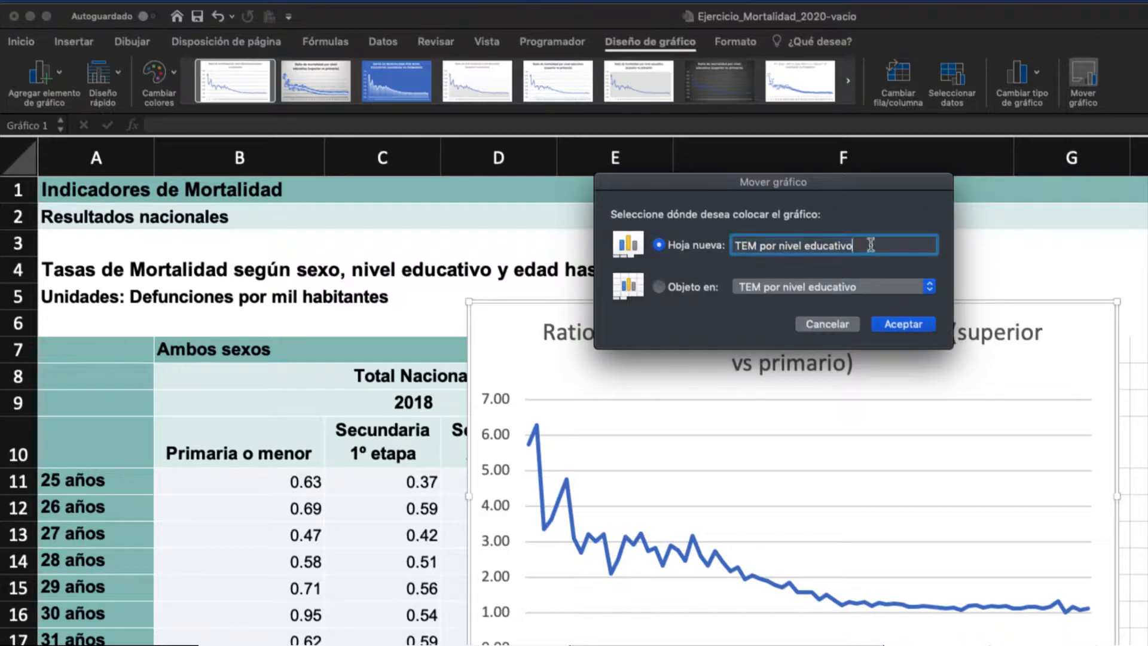
type("-")
left_click(903, 323)
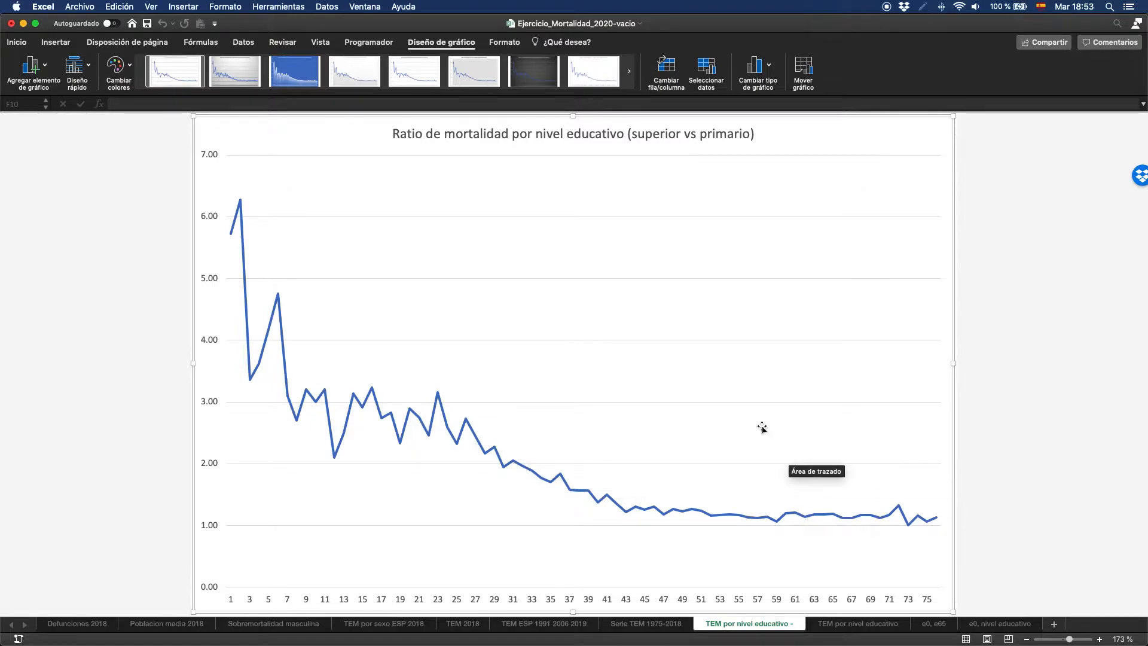
Step: Set the chart's horizontal axis labels to the ages in A11:A86 of the TEM por nivel educativo sheet
right_click(566, 307)
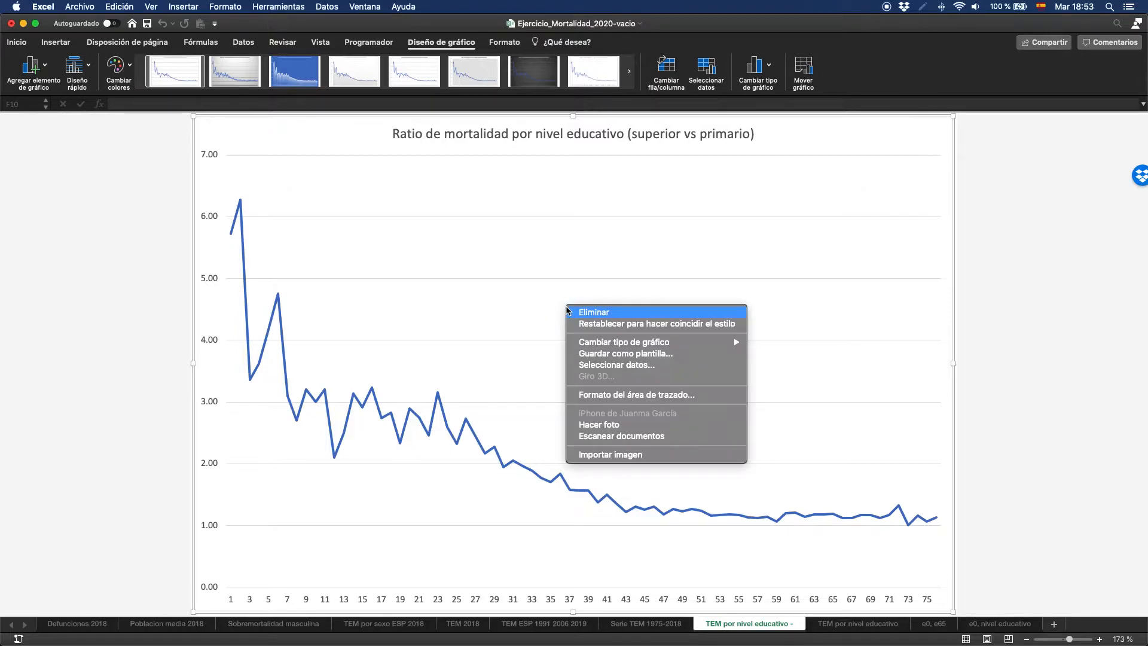
left_click(630, 367)
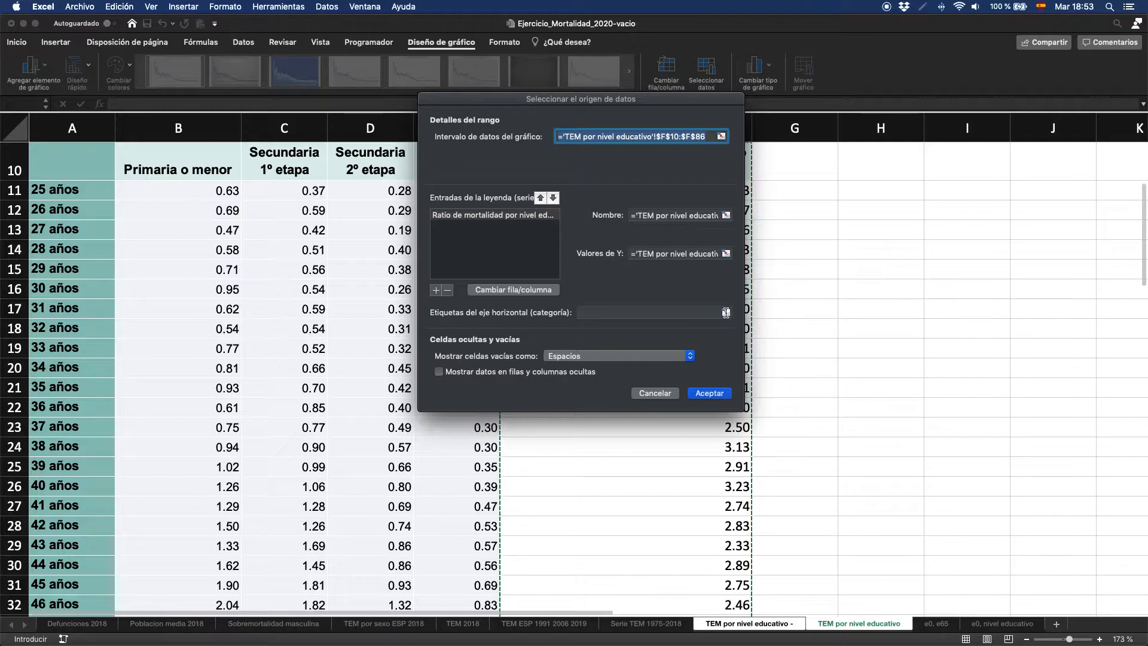
left_click(726, 312)
left_click(87, 194)
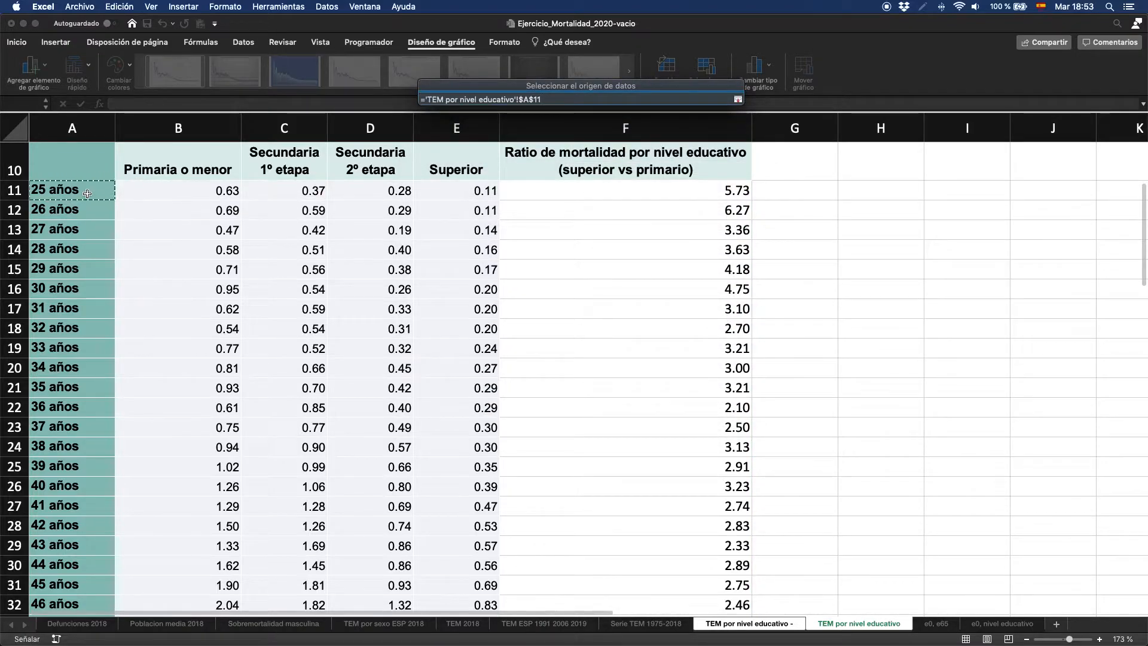
key("super+shift+Down")
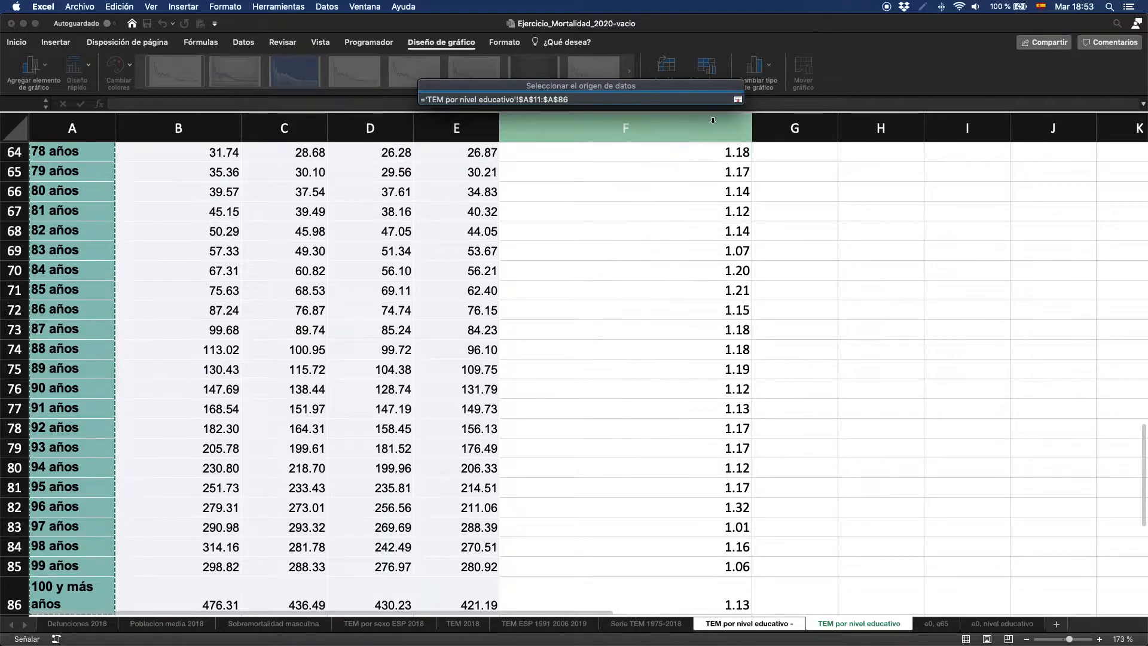
left_click(738, 98)
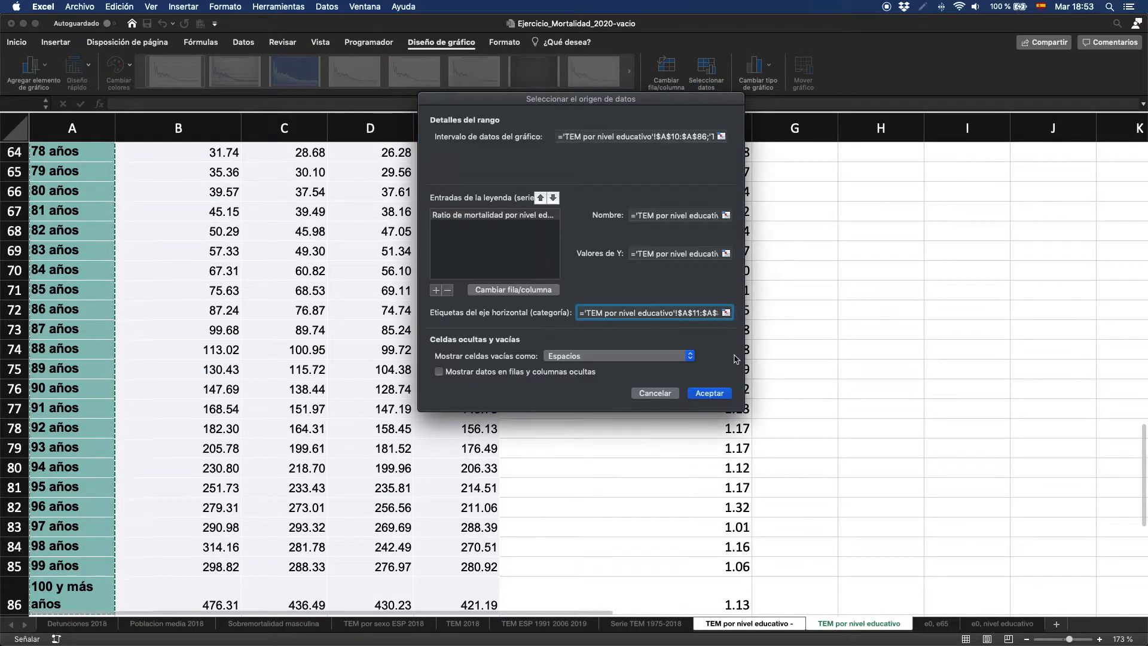
left_click(725, 392)
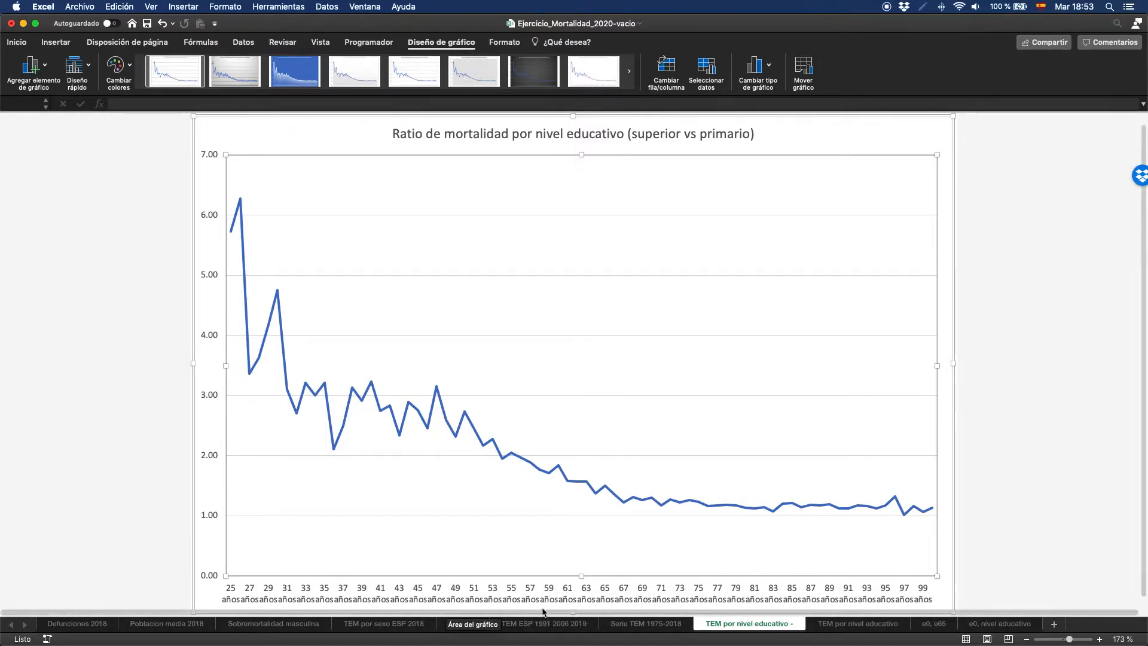
Step: On the TEM por nivel educativo data sheet, replace the age labels in A11:A13 with the plain numbers 25, 26 and 27
left_click(837, 625)
scroll(41, 249, "up", 7)
scroll(41, 249, "up", 14)
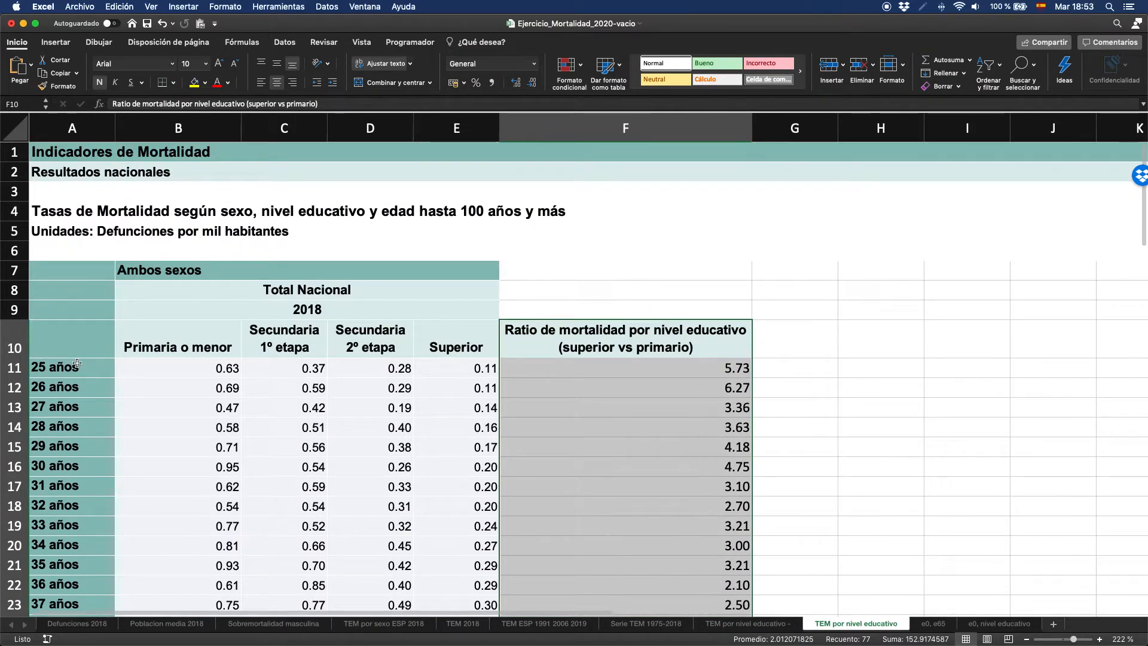
left_click(74, 365)
type("25")
key("Return")
type("26")
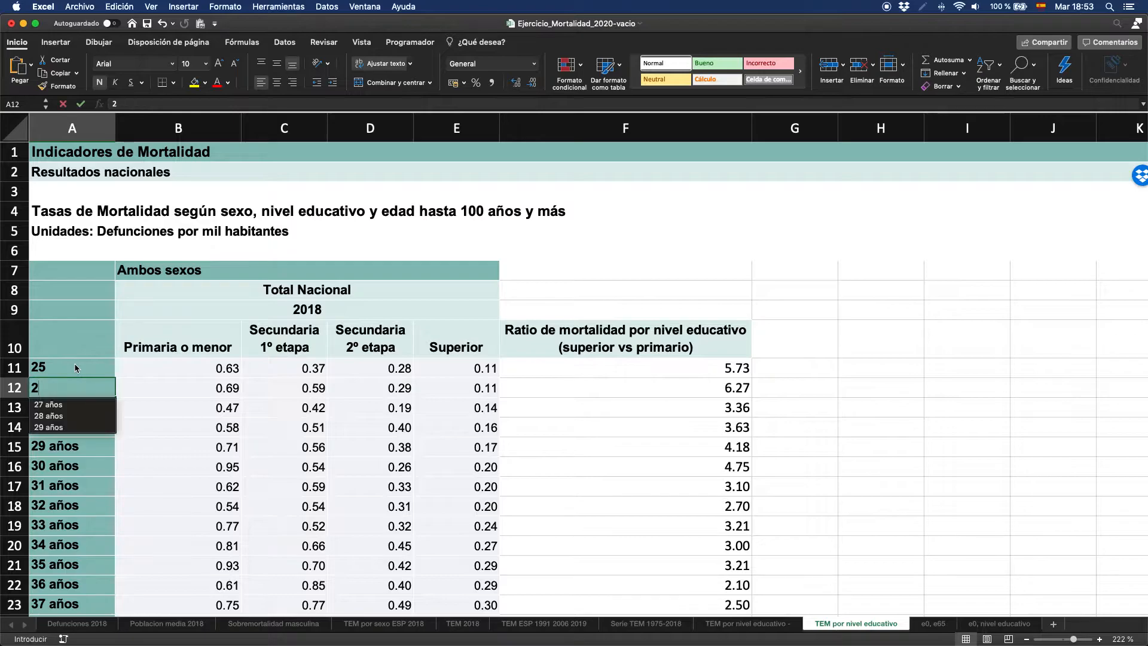
key("Return")
type("27")
key("Return")
key("Up")
key("Up")
key("Up")
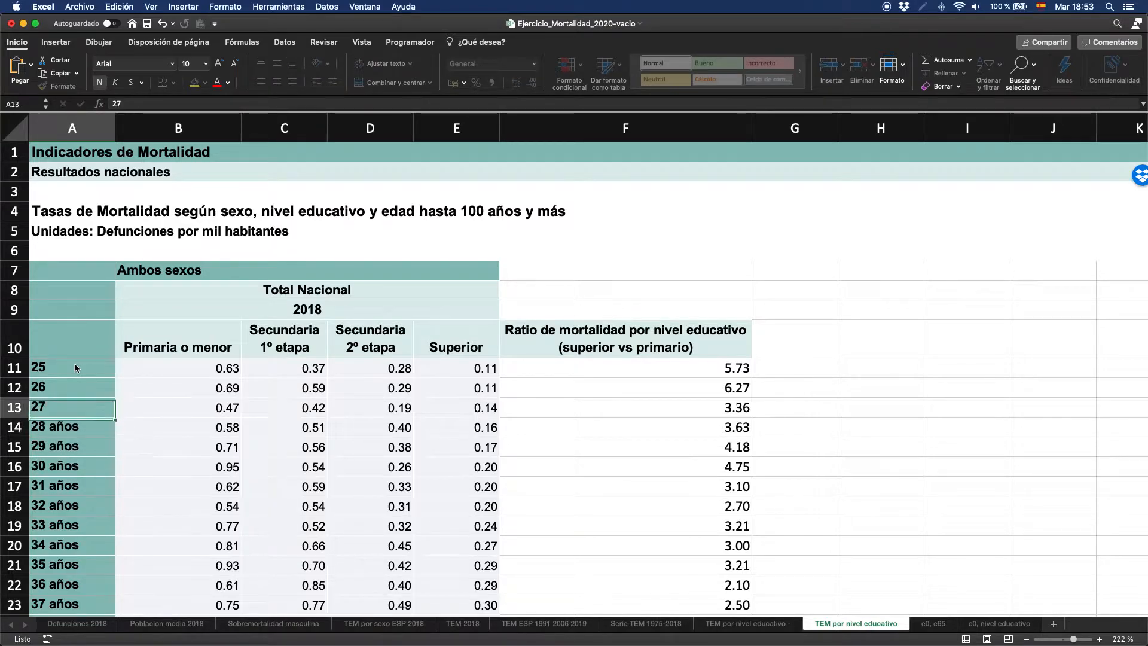
Step: Fill the numeric age series from A11:A13 down column A to row 86 and check the filled ages
left_click_drag(75, 364, 77, 406)
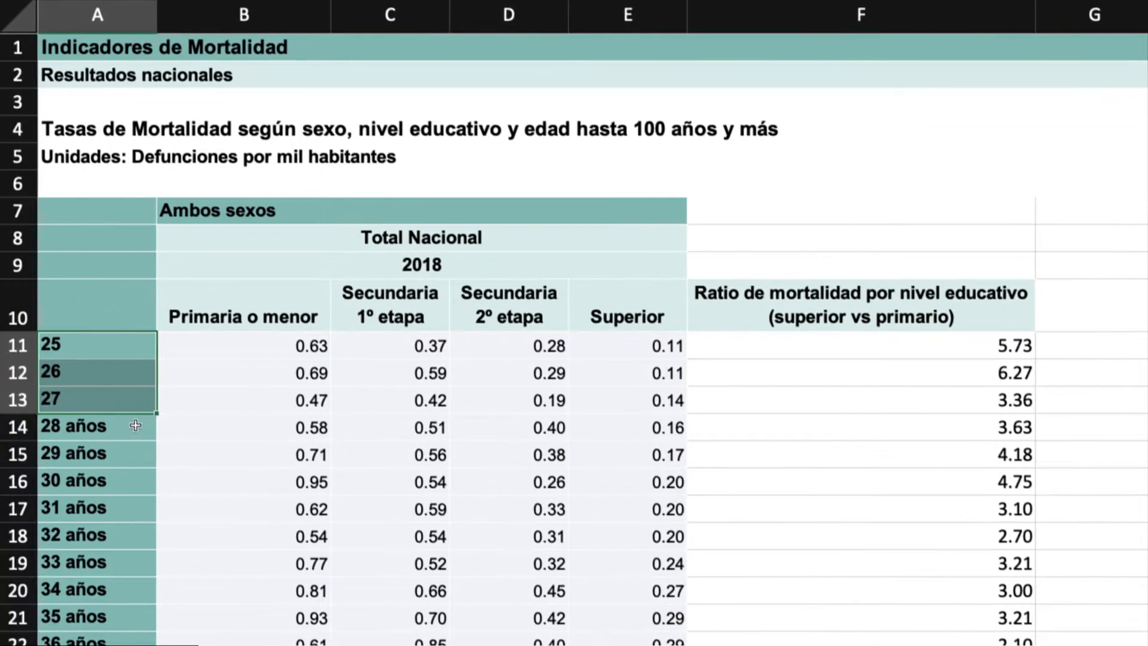
double_click(130, 413)
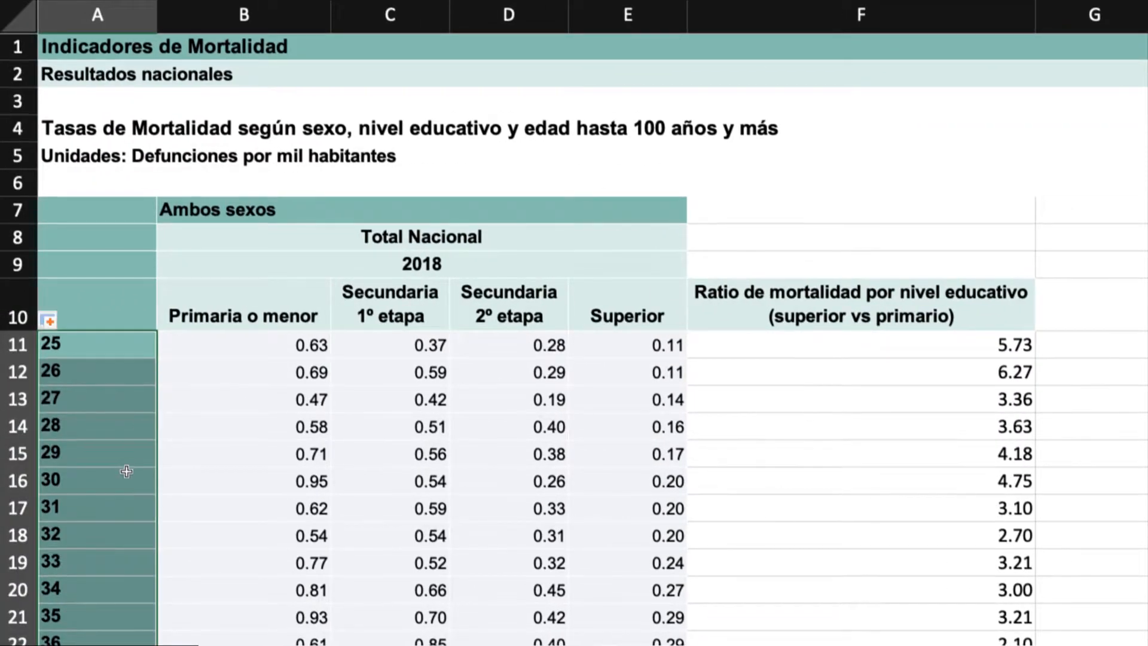
scroll(157, 443, "down", 10)
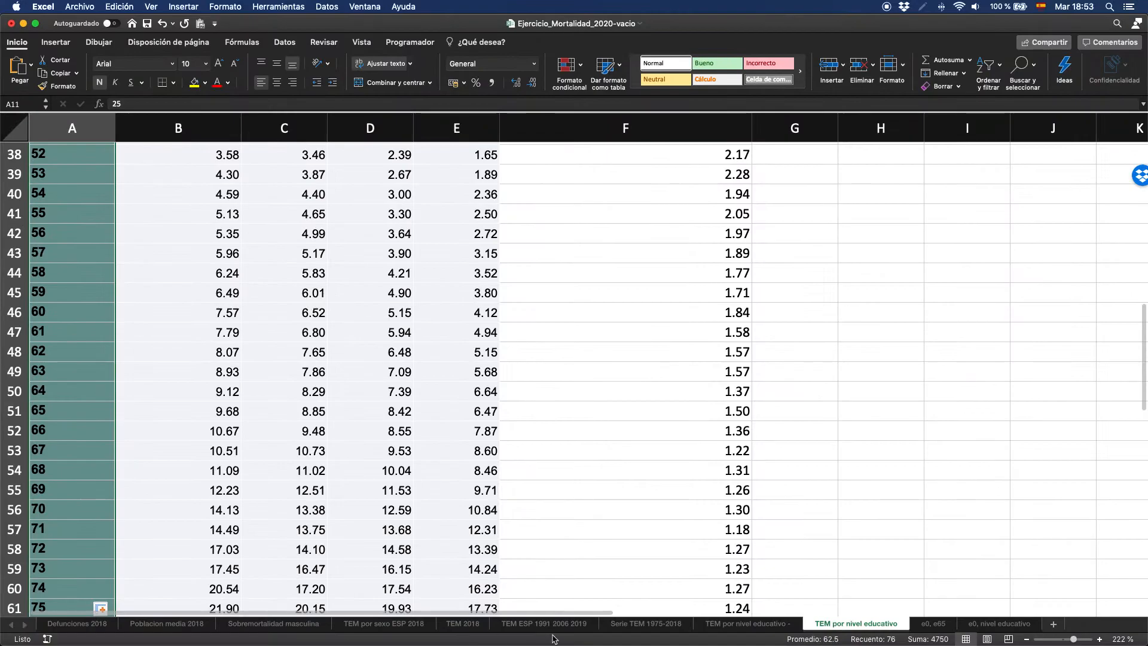
Step: Examine the mortality ratio curve by age on the chart sheet, consulting the ratio formula on the whiteboard and the reference value 1.00
left_click(748, 623)
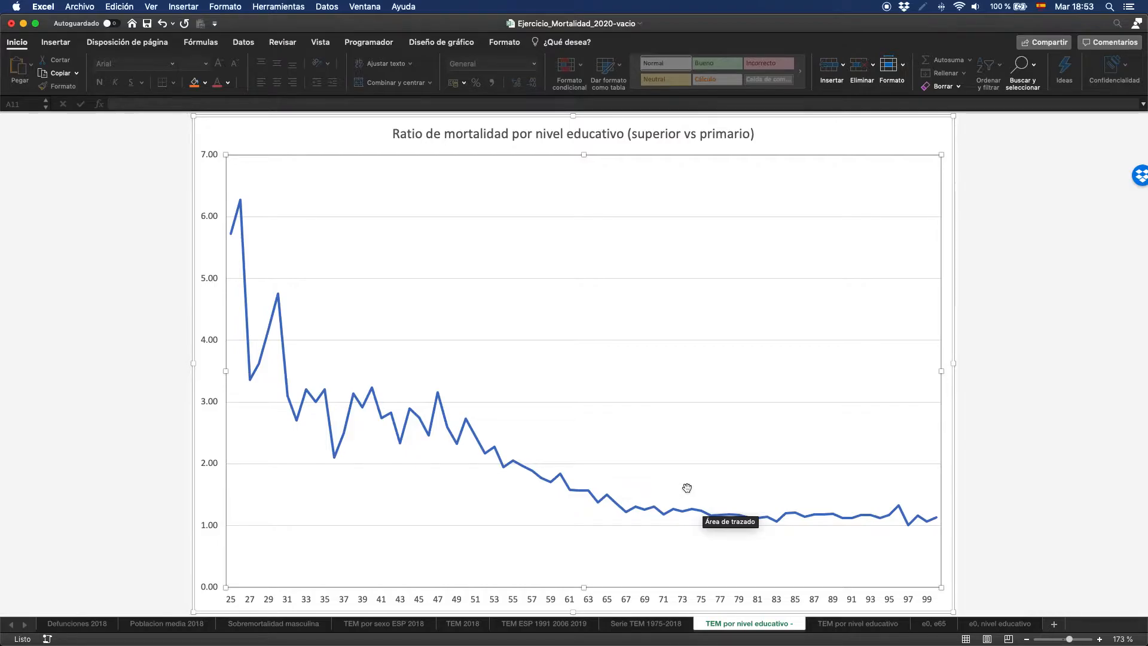
key("super+Tab")
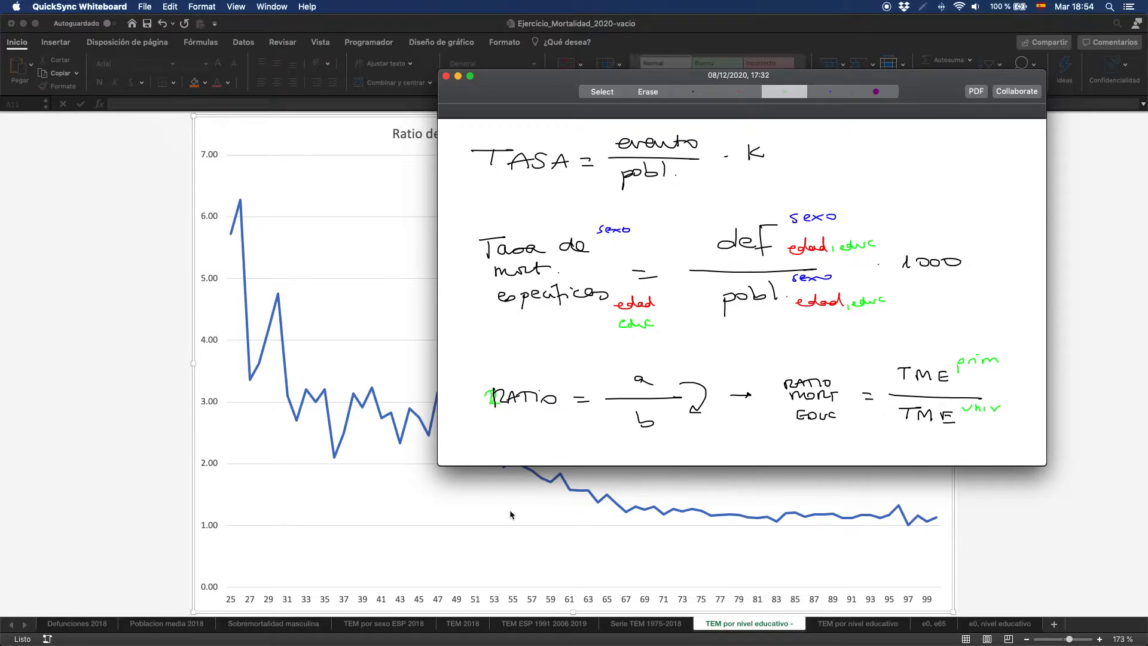
left_click(348, 514)
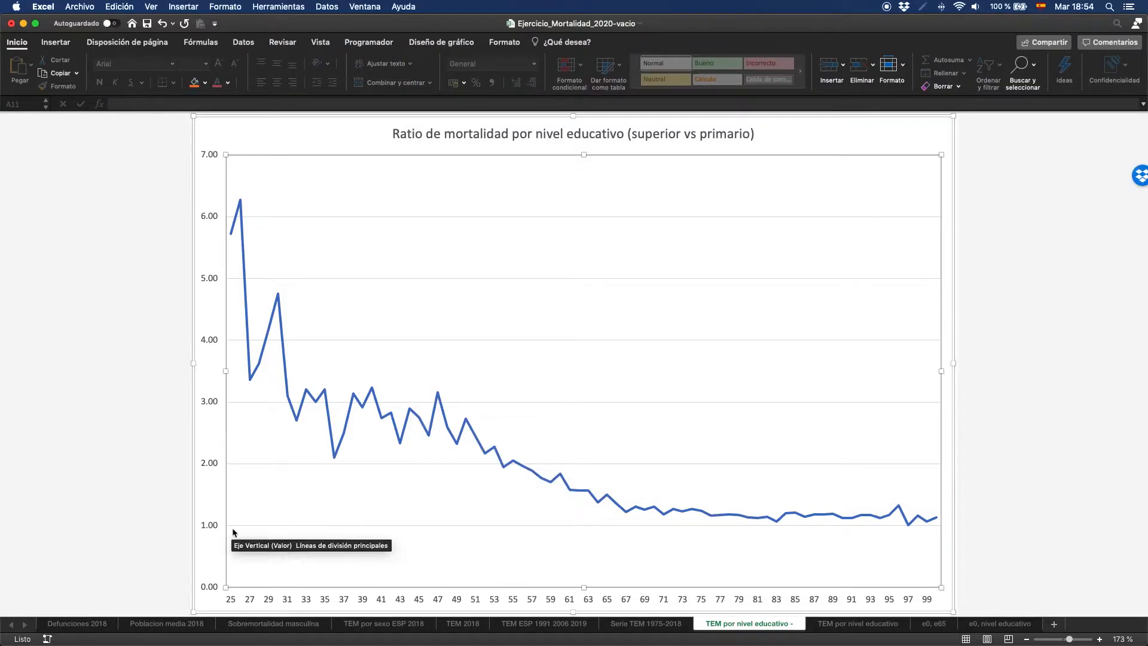
mouse_move(904, 517)
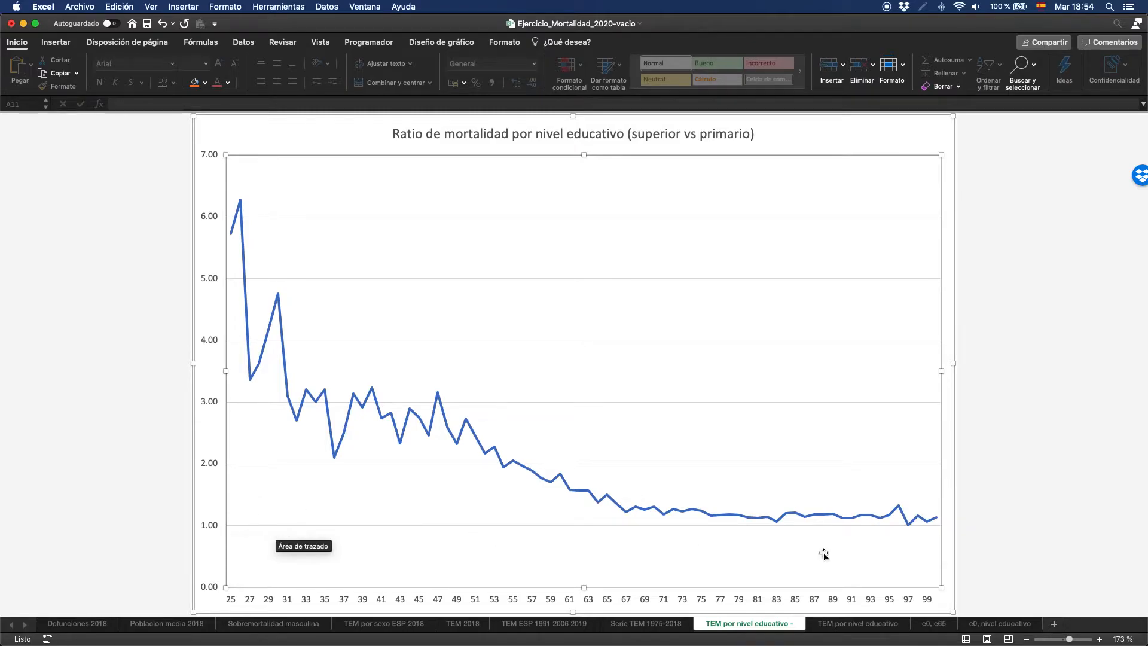
mouse_move(858, 517)
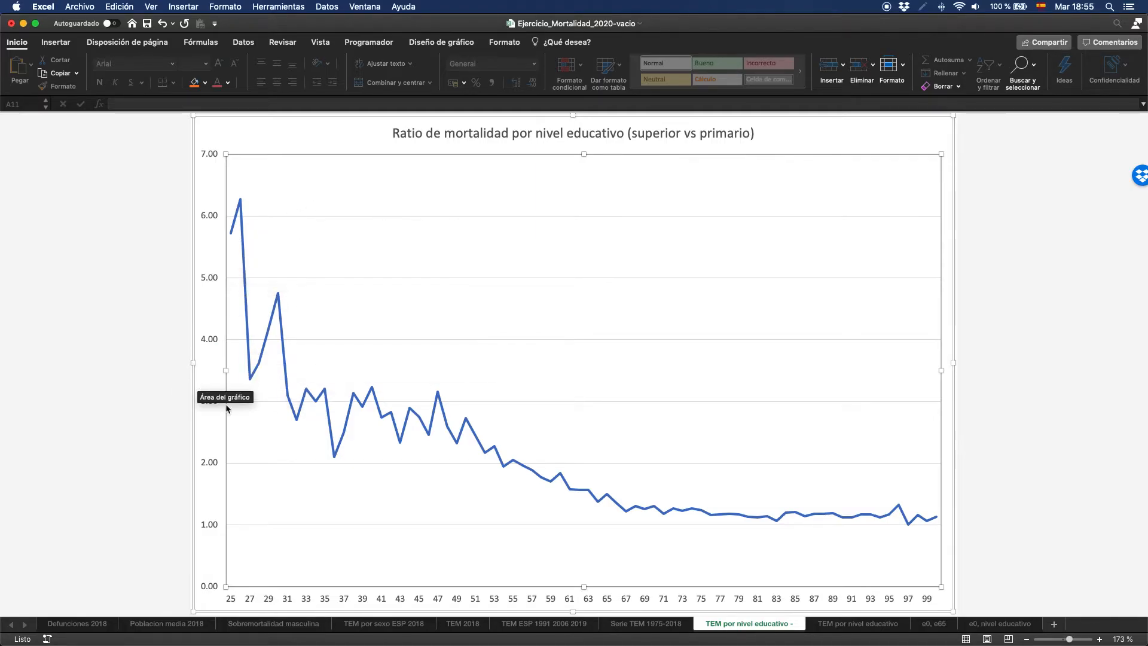
mouse_move(242, 251)
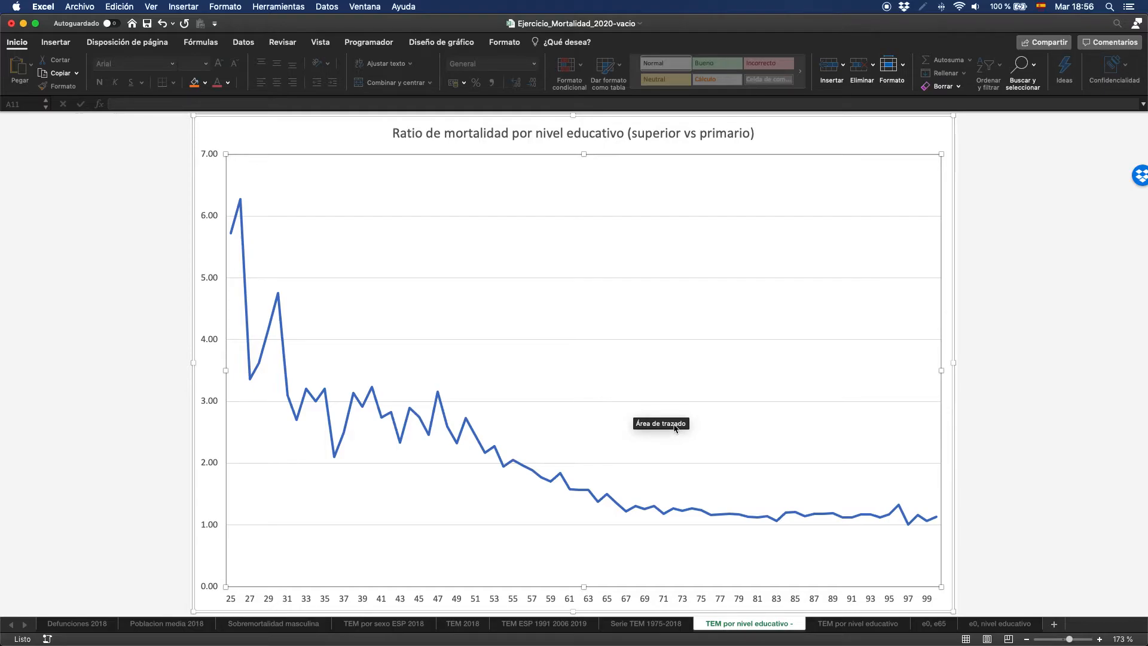
Step: Open the "e0, nivel educativo" sheet, review life expectancy by age and education level, and select F8 under Diferencia superior-primario
left_click(984, 624)
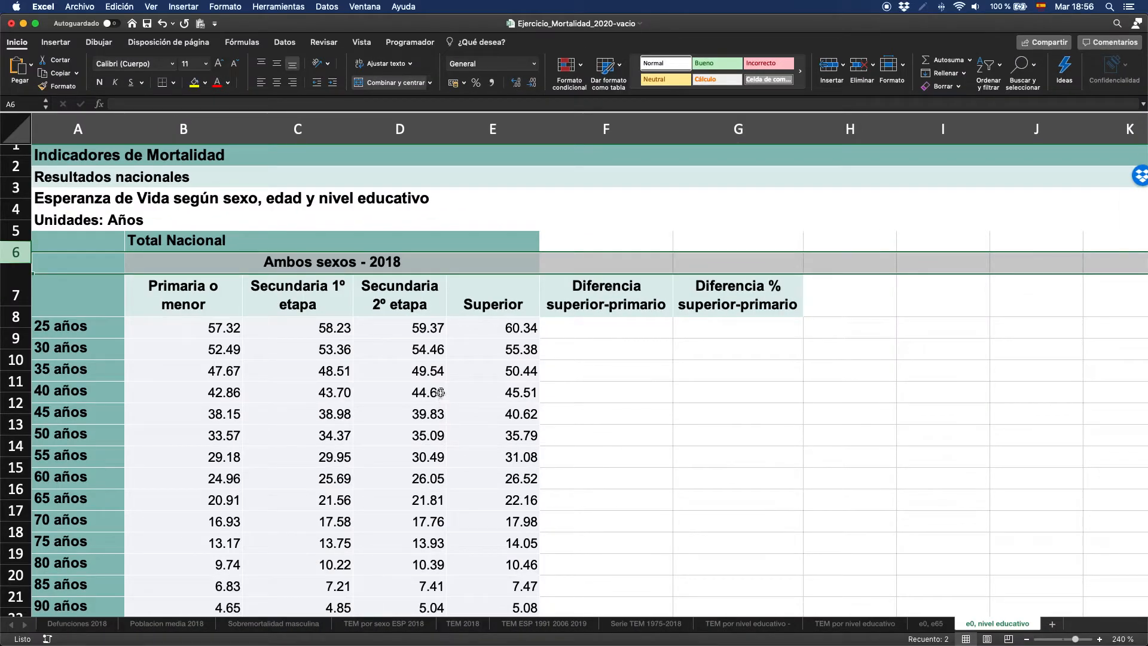
left_click(84, 327)
left_click_drag(84, 326, 78, 431)
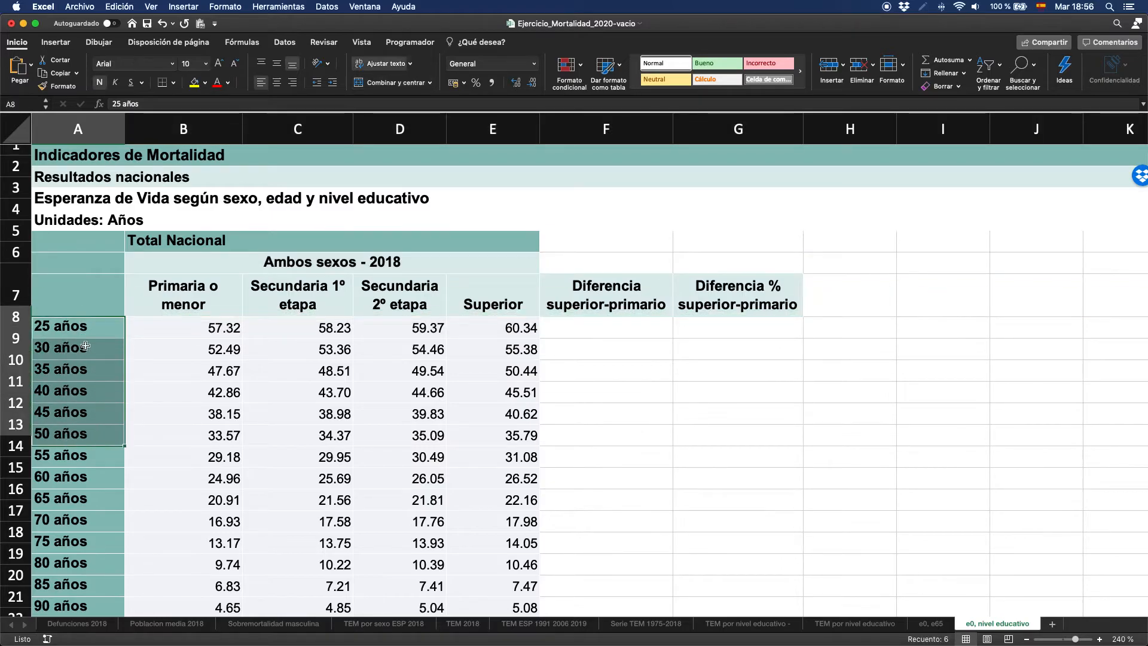
left_click(83, 327)
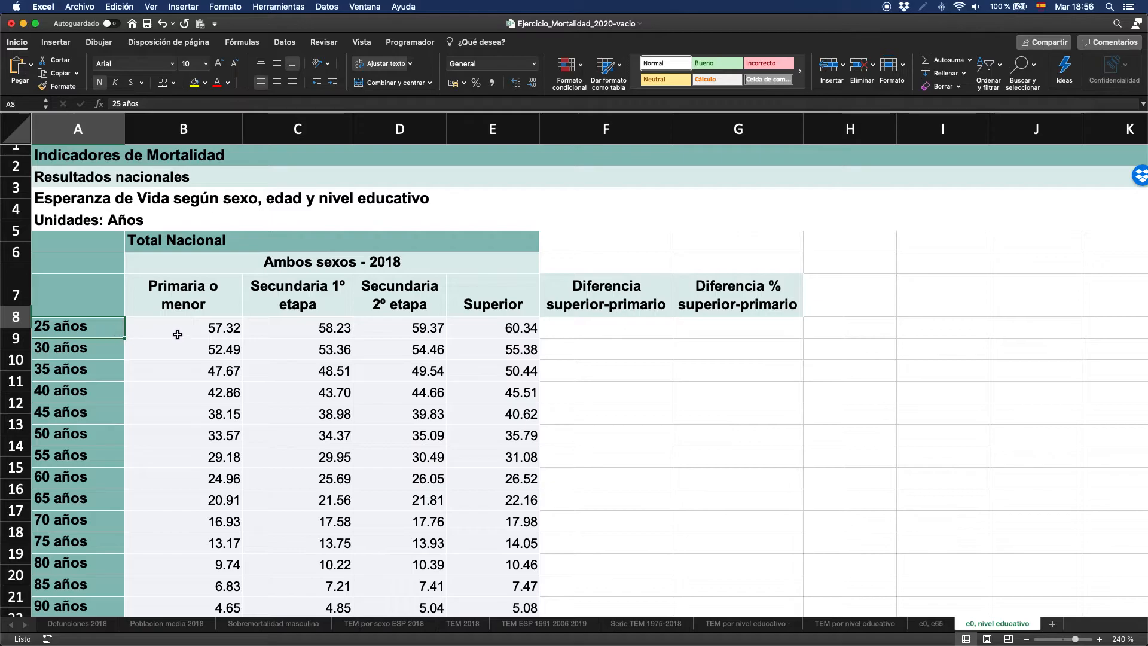
left_click(518, 324)
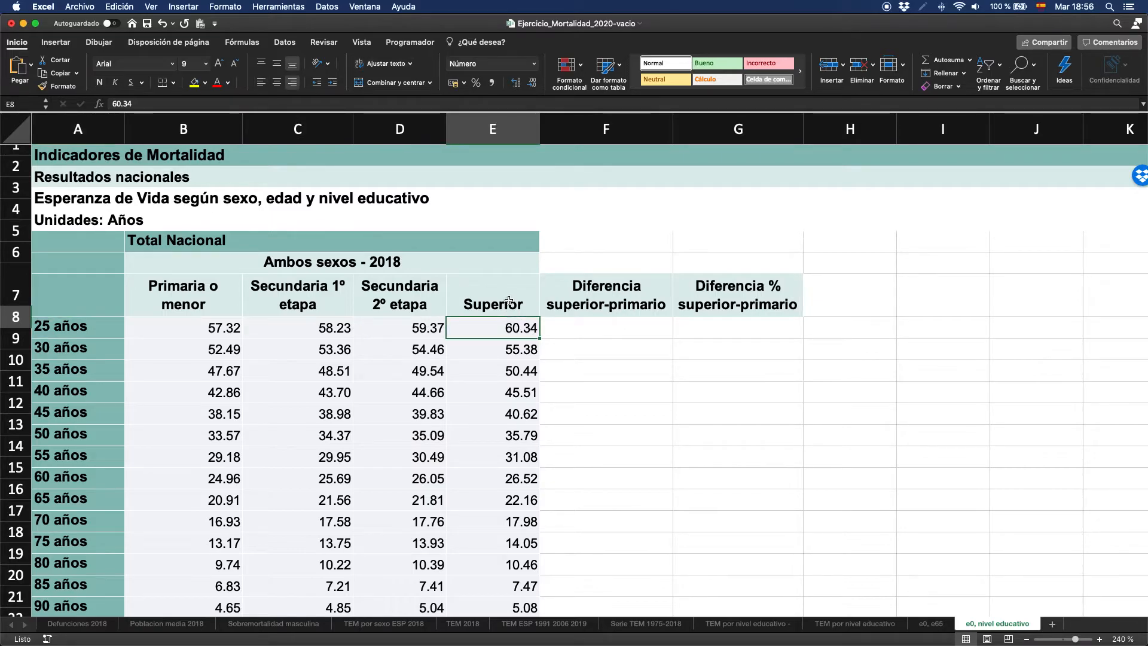
left_click(508, 301)
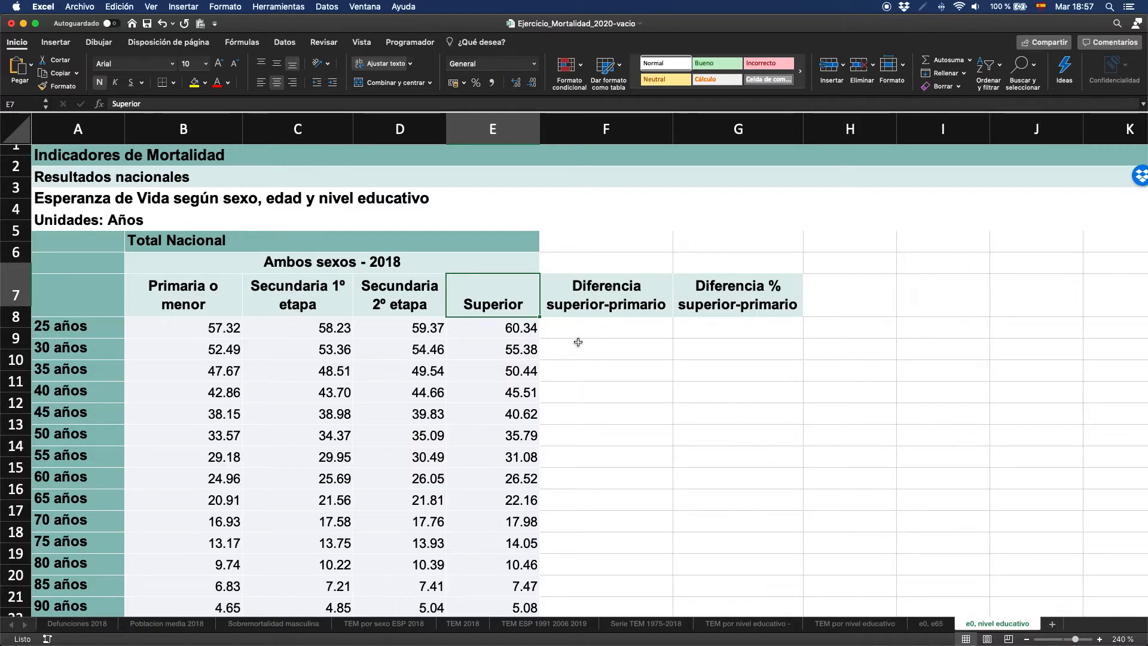
left_click(592, 329)
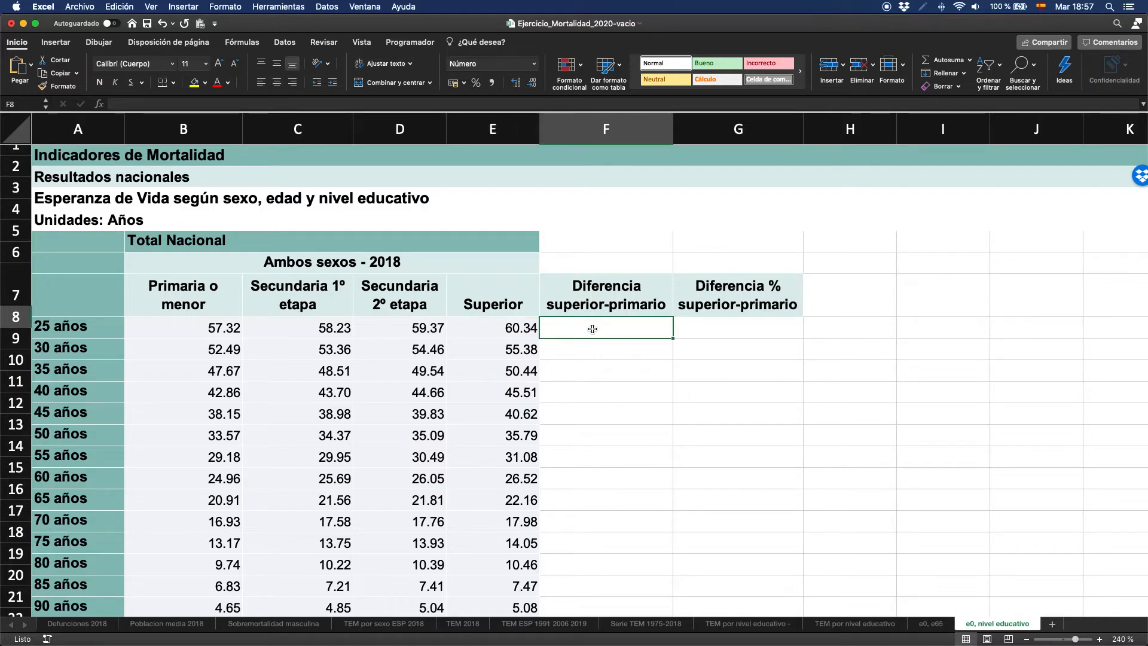
Step: Calculate the higher-minus-primary life expectancy difference in F8 with =E8-B8 and fill the formula down to F21
type("=")
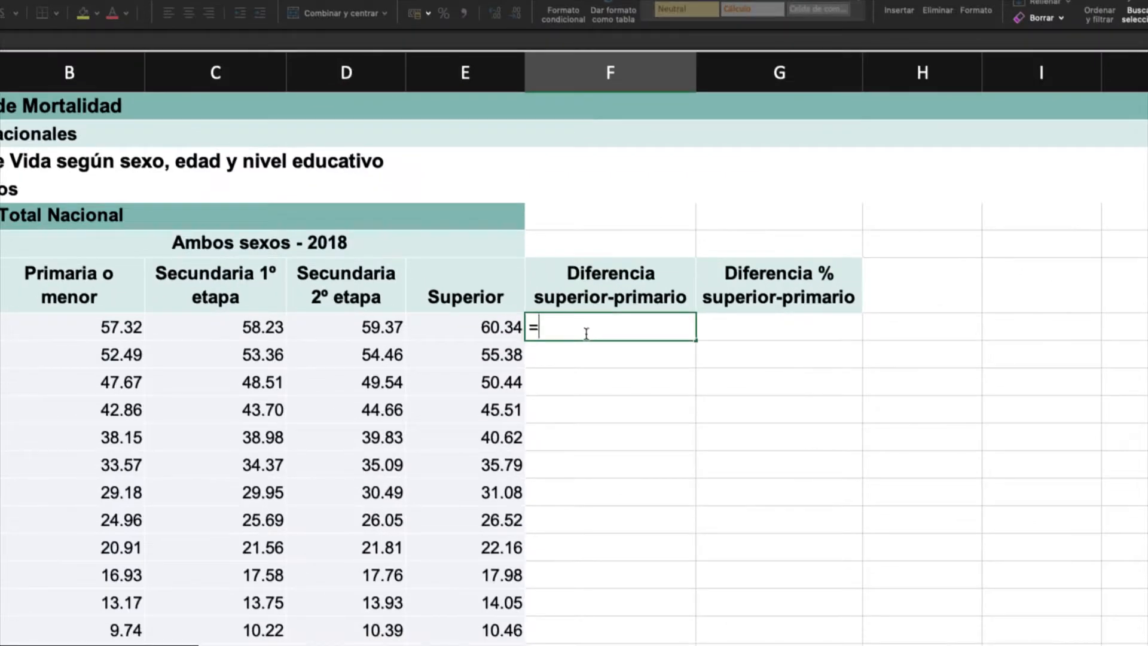
left_click(480, 326)
type("-")
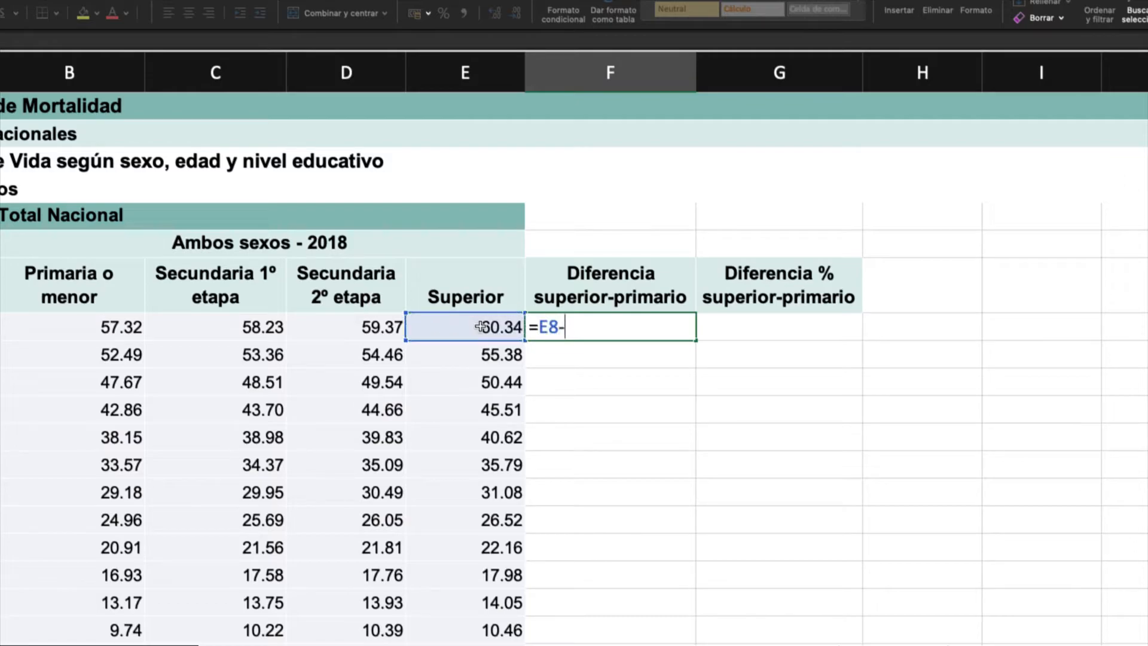
left_click(105, 328)
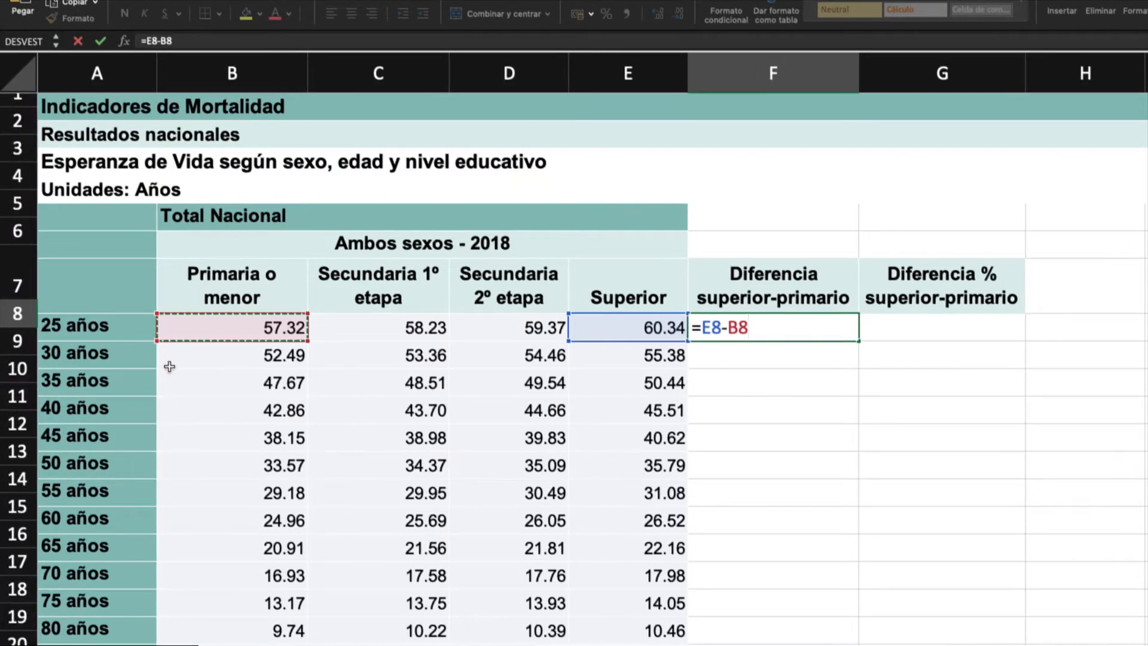
key("Return")
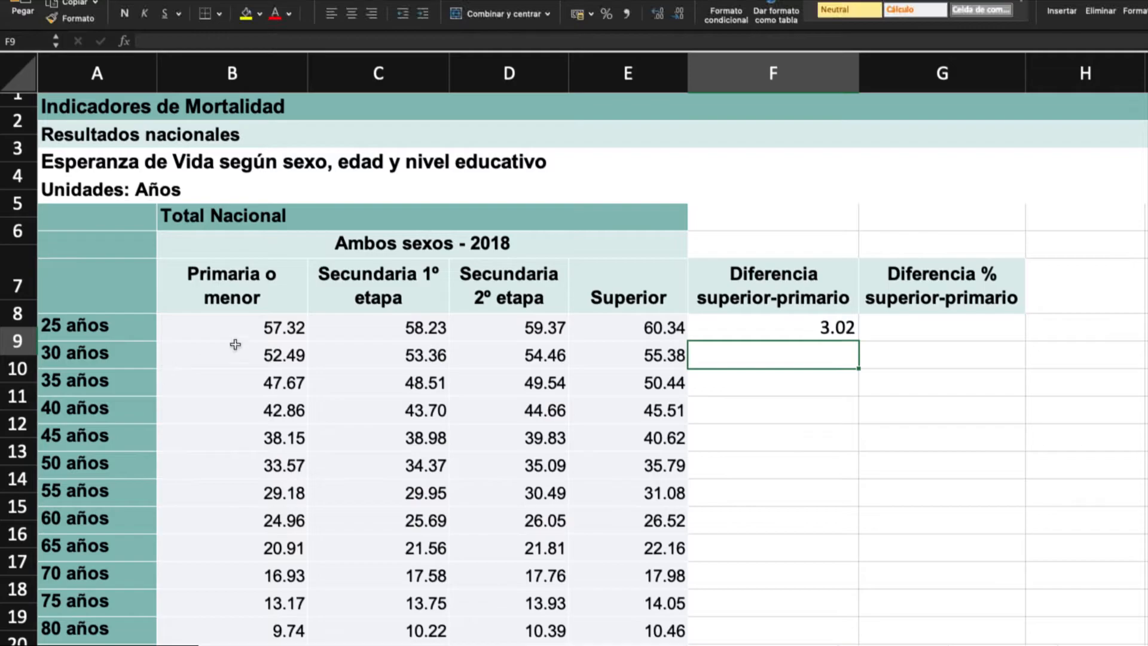
left_click(772, 317)
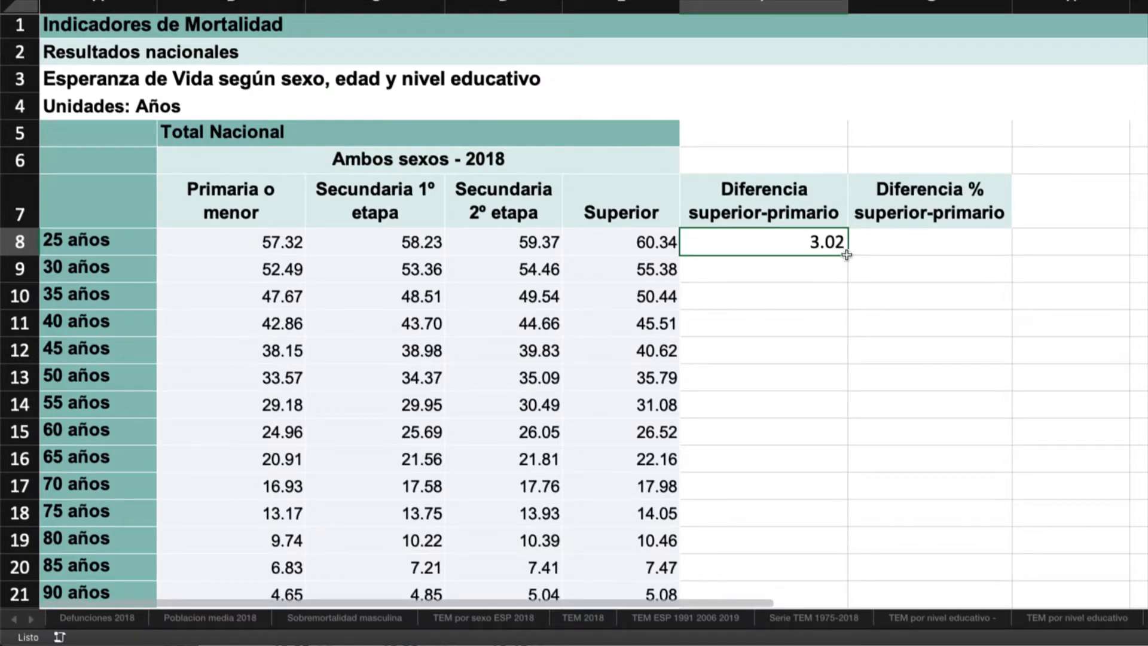
double_click(847, 246)
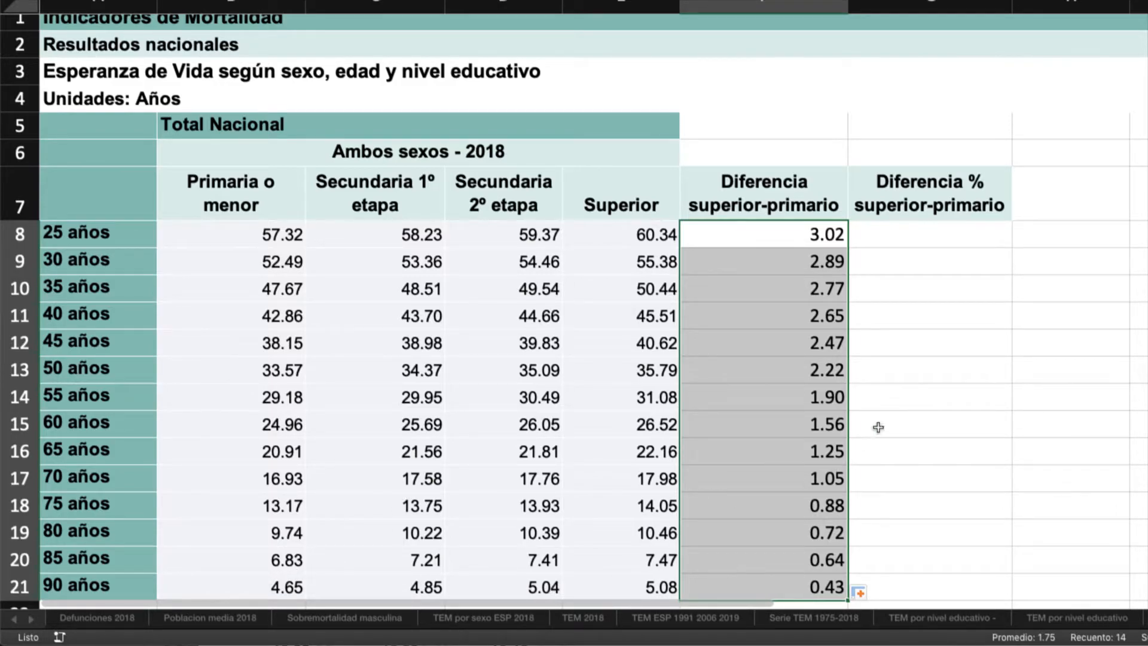
Step: Compare life expectancy at age 25 for primary education in B8 and higher education in E8
left_click(900, 238)
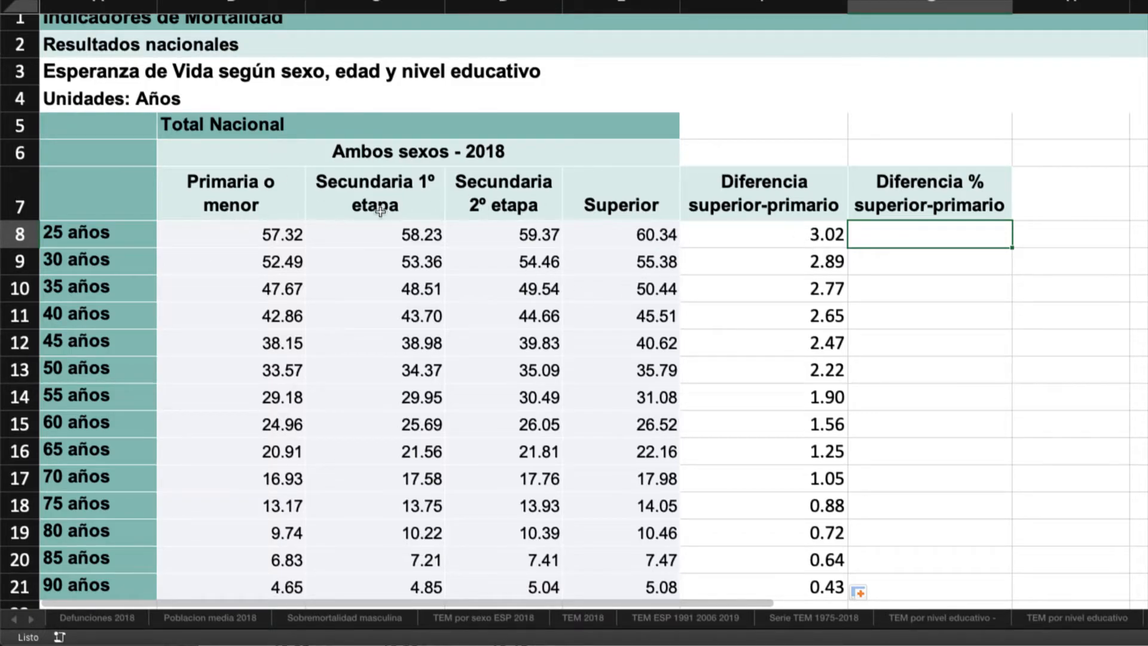
left_click(276, 235)
left_click(656, 232)
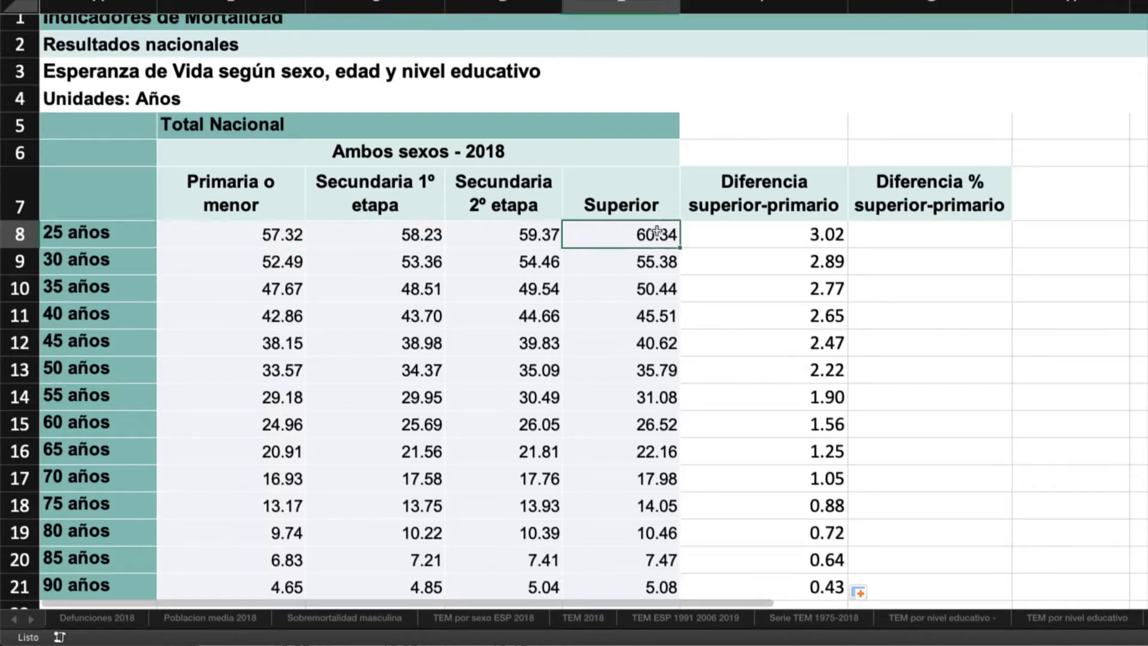
left_click(269, 243)
left_click(631, 238)
left_click(275, 239)
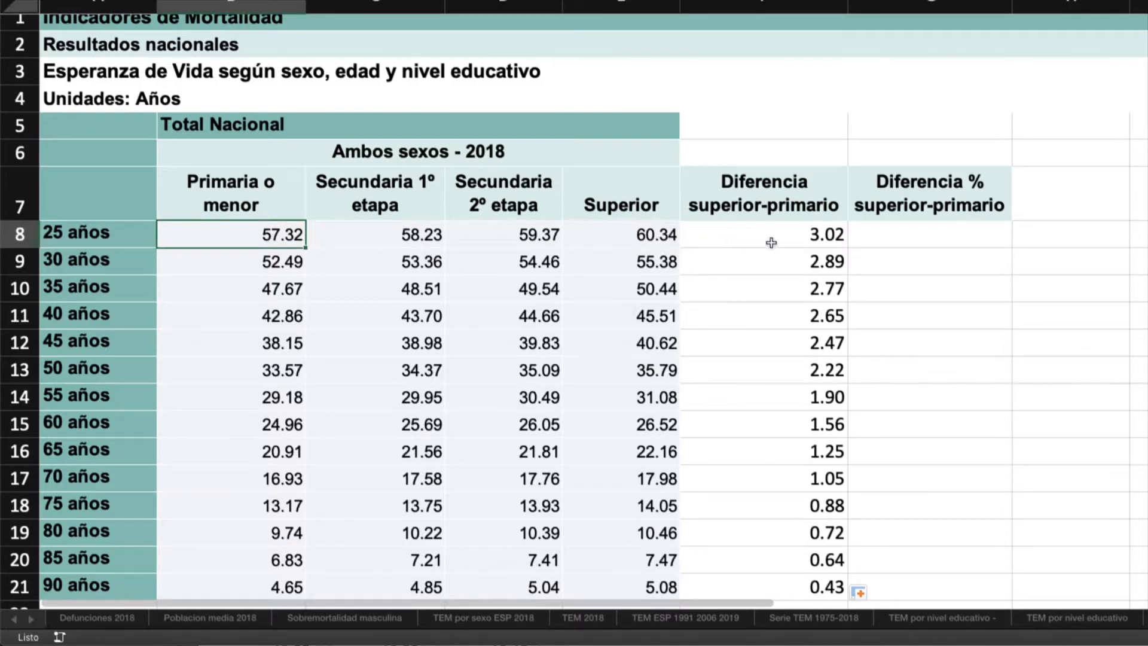
Step: Enter the percentage difference formula =100*(E8/B8-1) in G8 and fill it down to G21
left_click(924, 235)
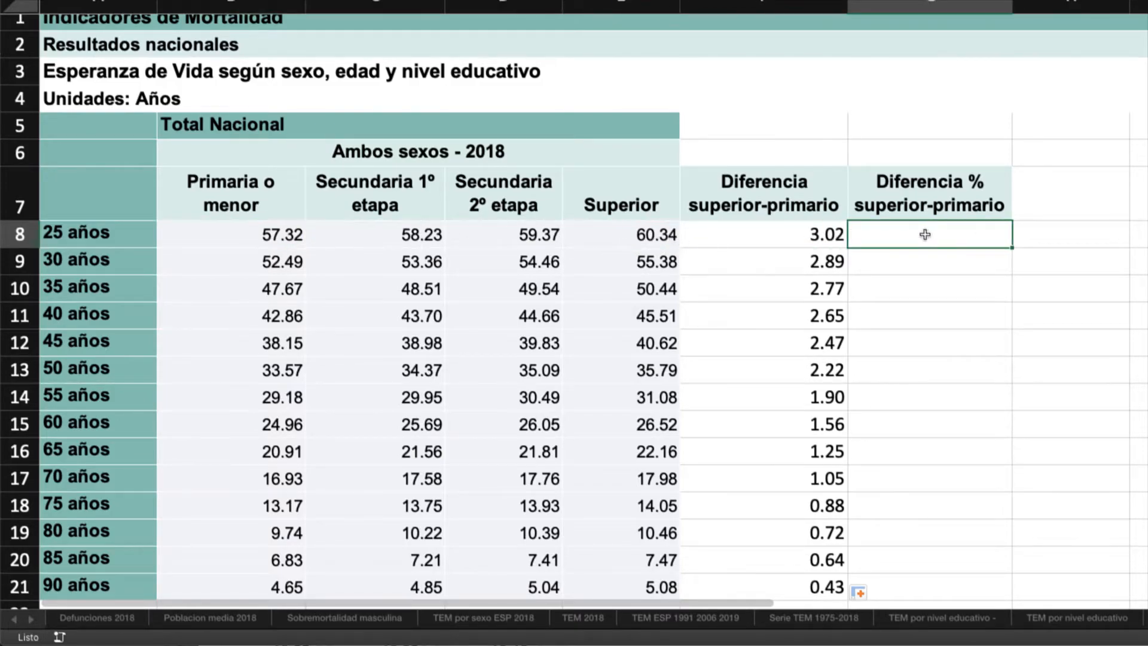
type("=")
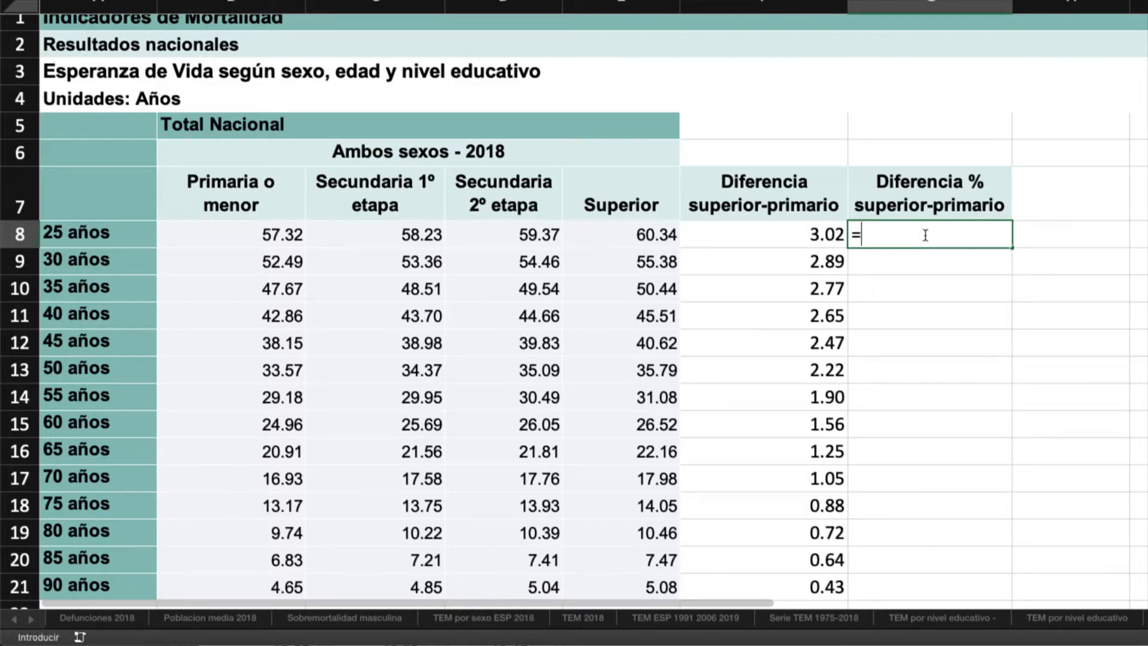
type("100*(")
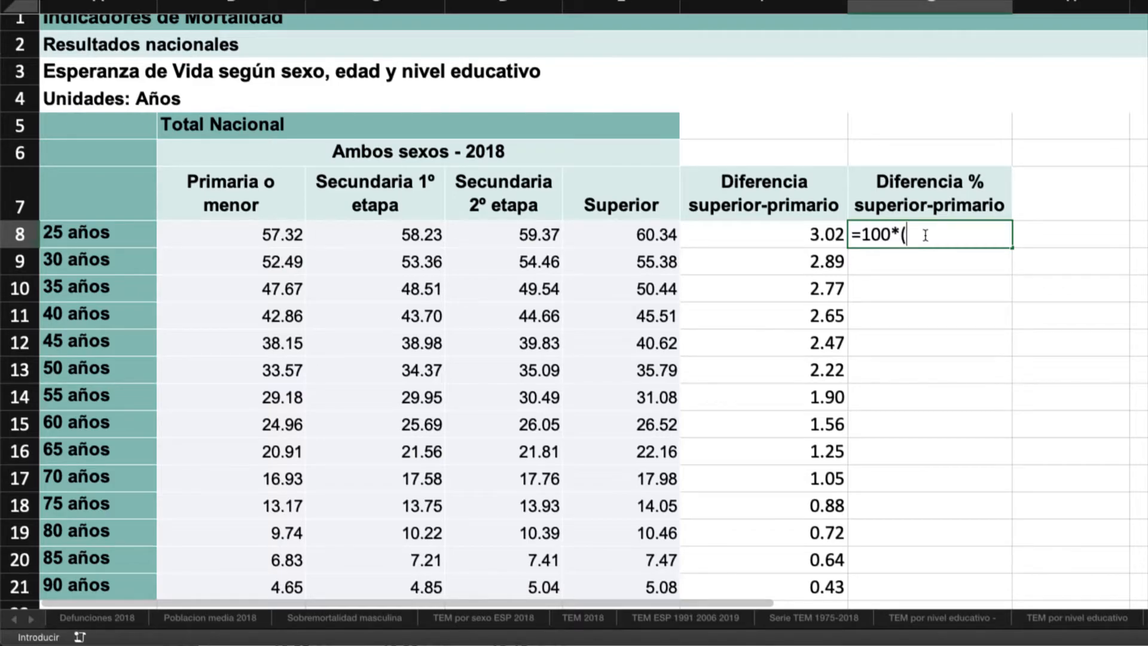
left_click(654, 240)
type("/")
left_click(258, 241)
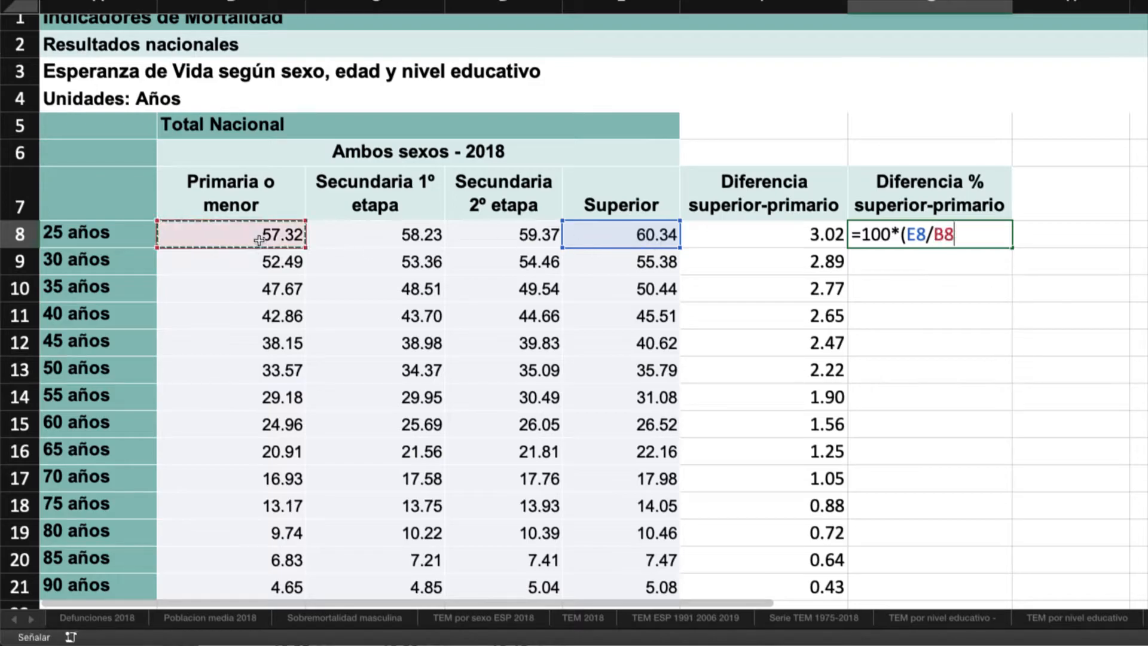
type("-1)")
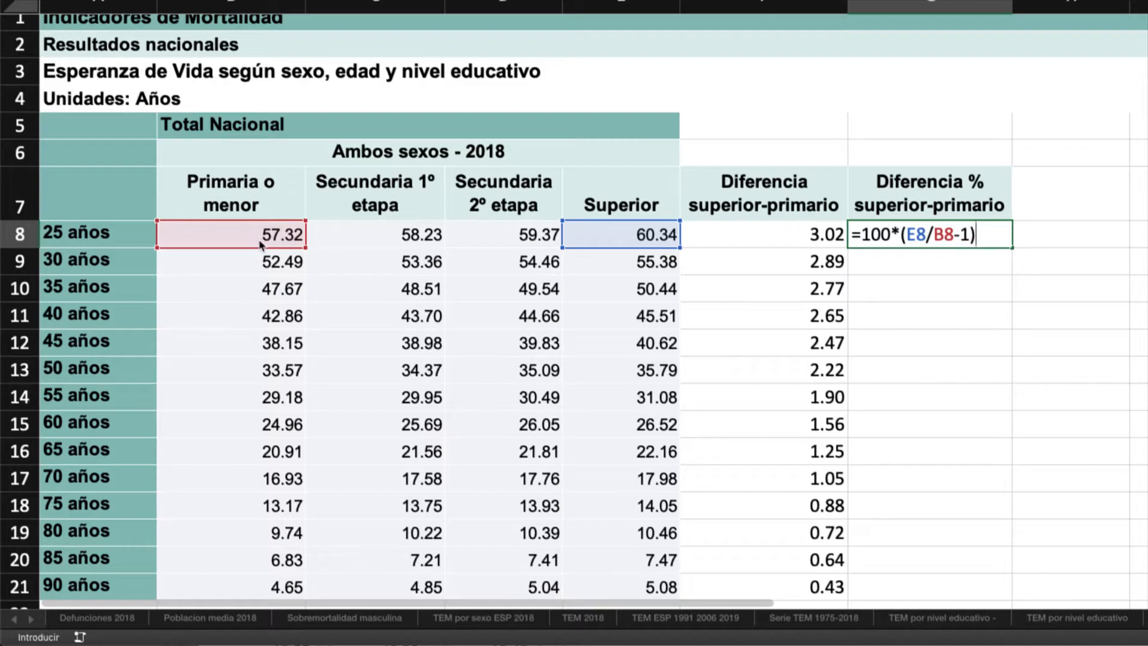
key("Return")
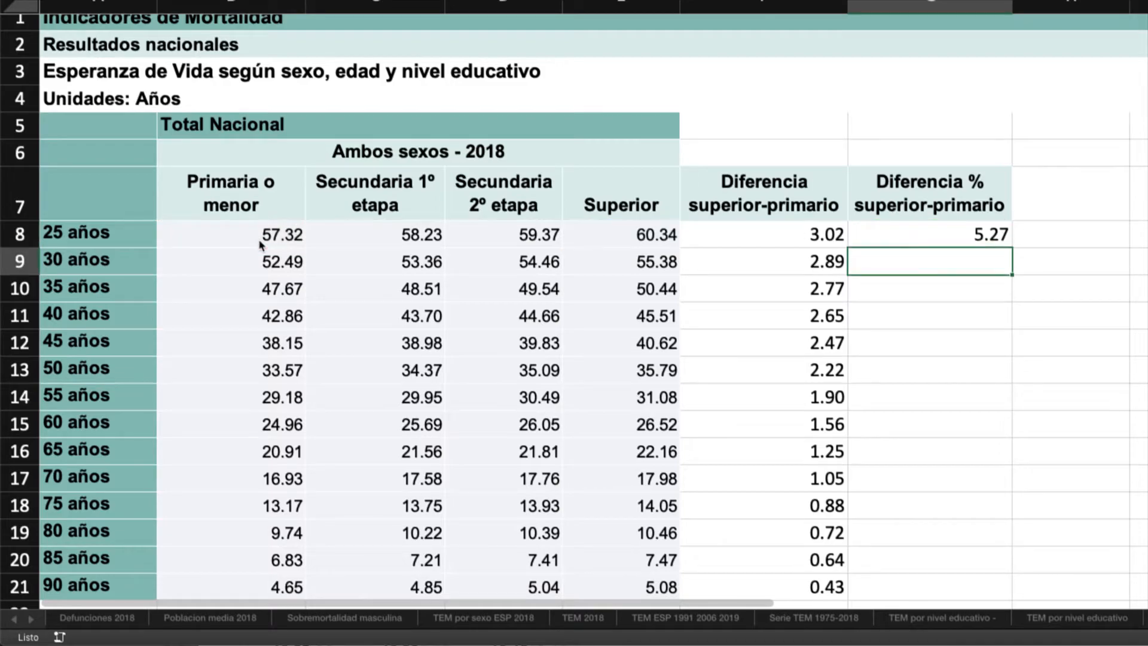
left_click(988, 234)
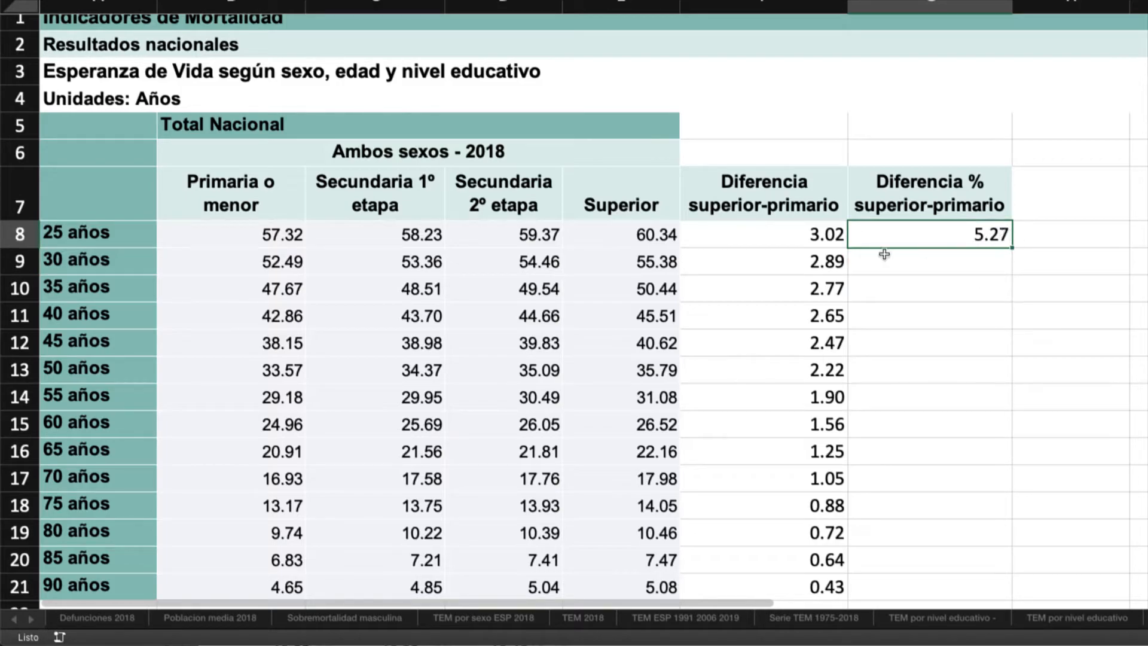
double_click(1012, 246)
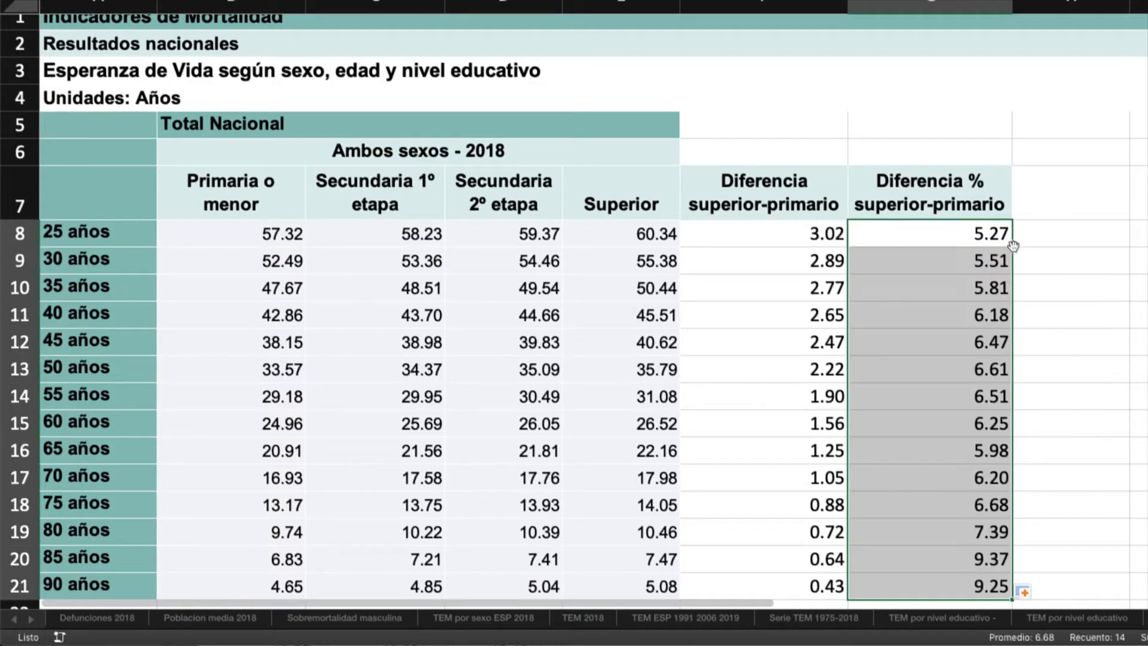
Step: Examine the percentage differences at the youngest and oldest ages, and compare the absolute and percentage differences at age 25
left_click(949, 233)
left_click_drag(949, 232, 951, 286)
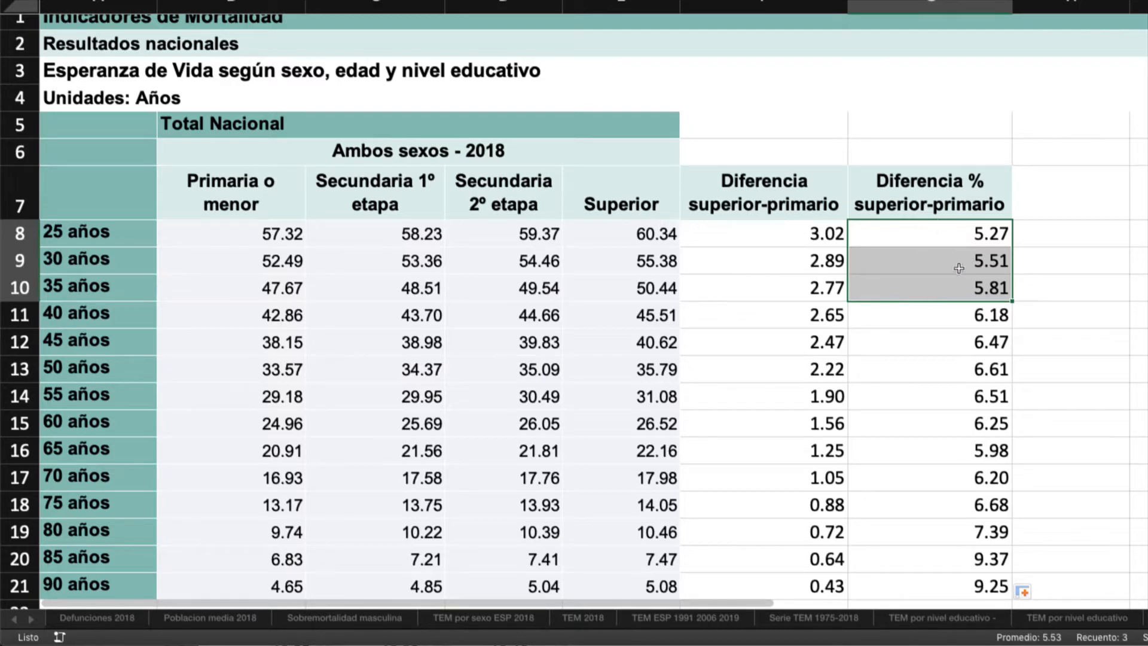
left_click(944, 239)
left_click_drag(943, 240, 949, 287)
scroll(961, 418, "down", 1)
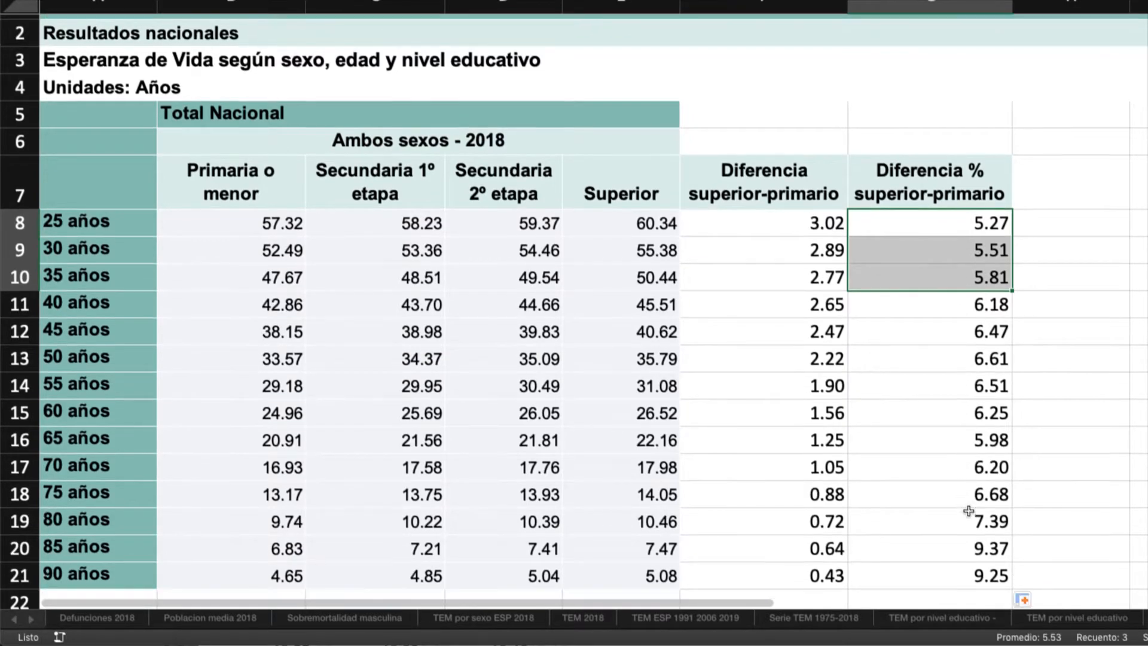
left_click_drag(956, 575, 931, 524)
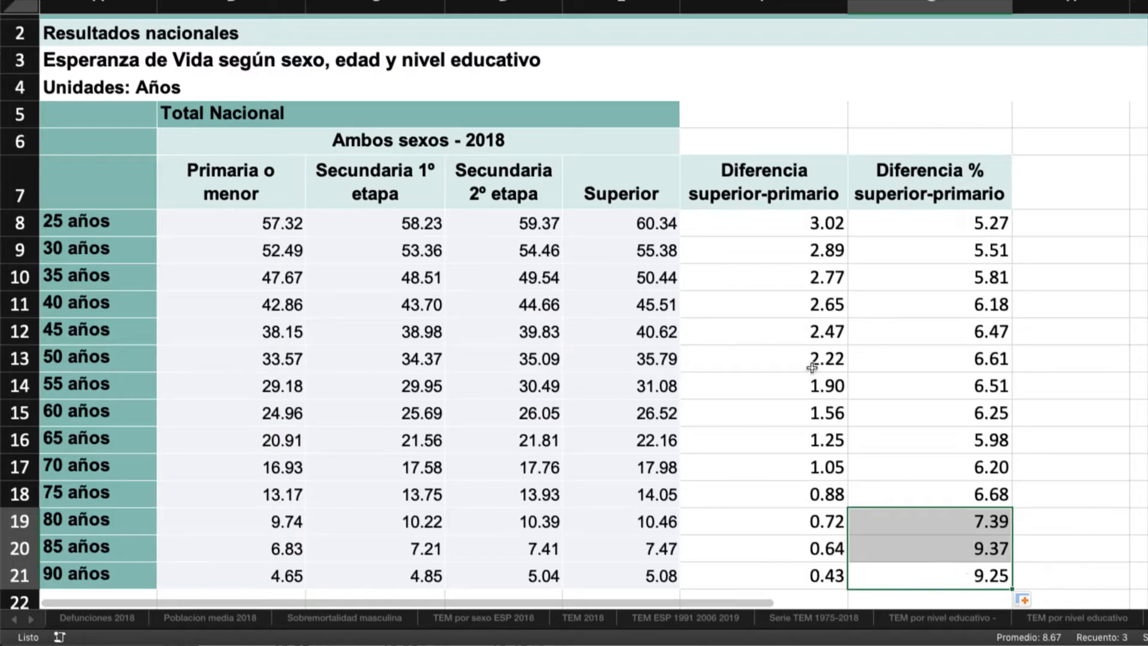
left_click(807, 224)
left_click(979, 224)
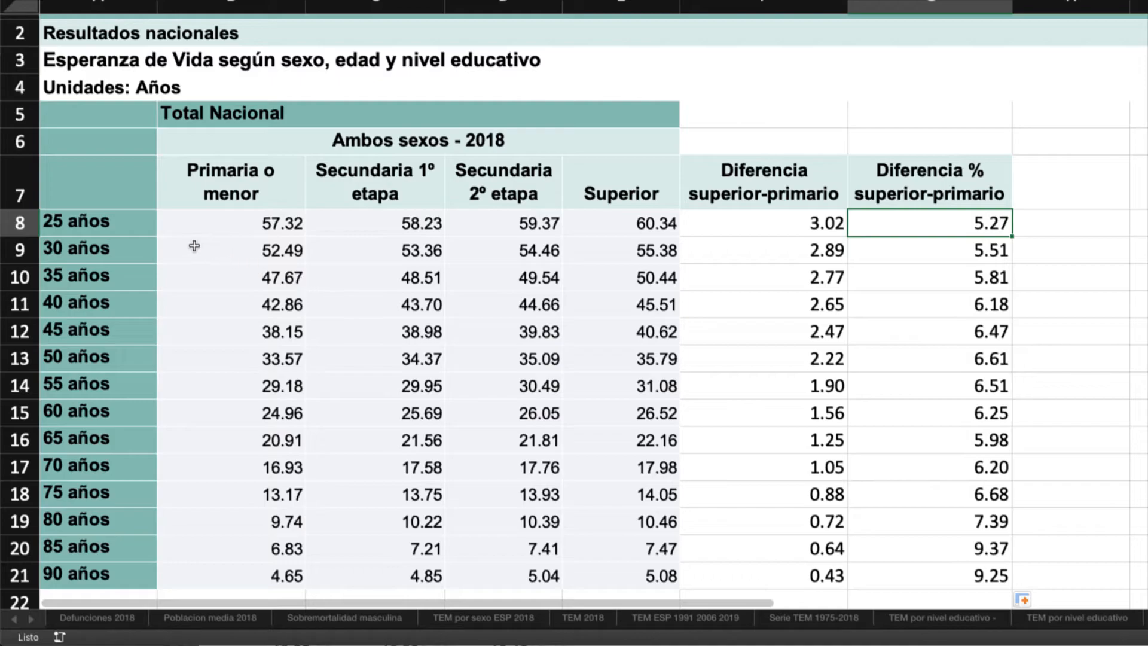
Step: Add the heading Generación in H7 and enter the birth-year formula =2018-A8 in H8
left_click(1053, 193)
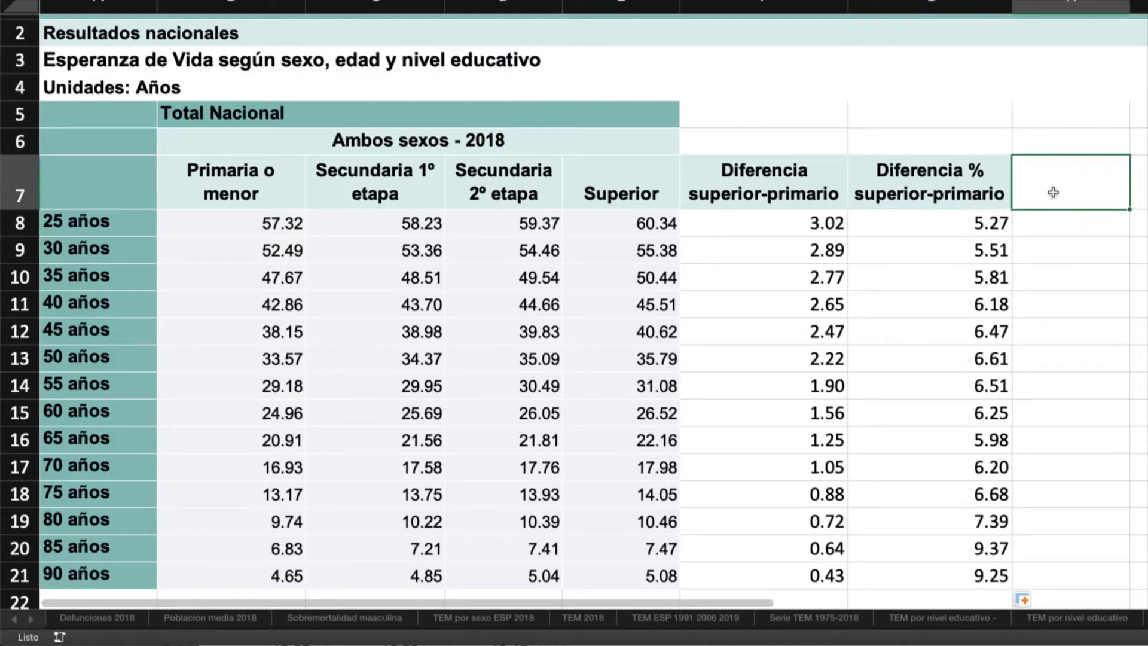
type("Generación")
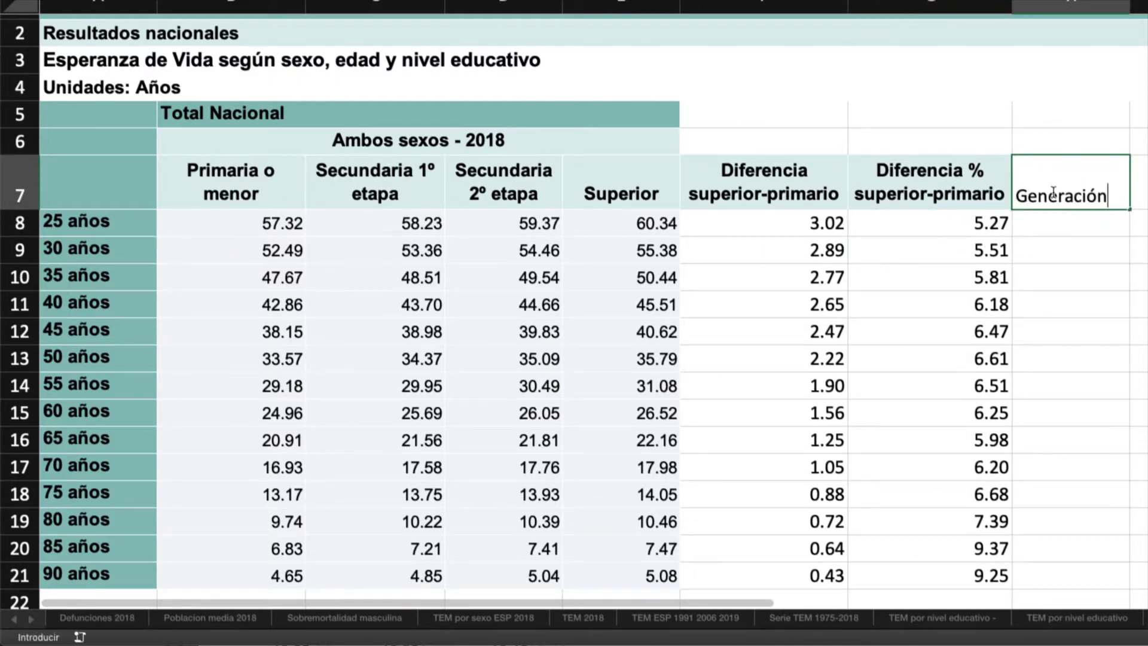
key("Return")
type("=")
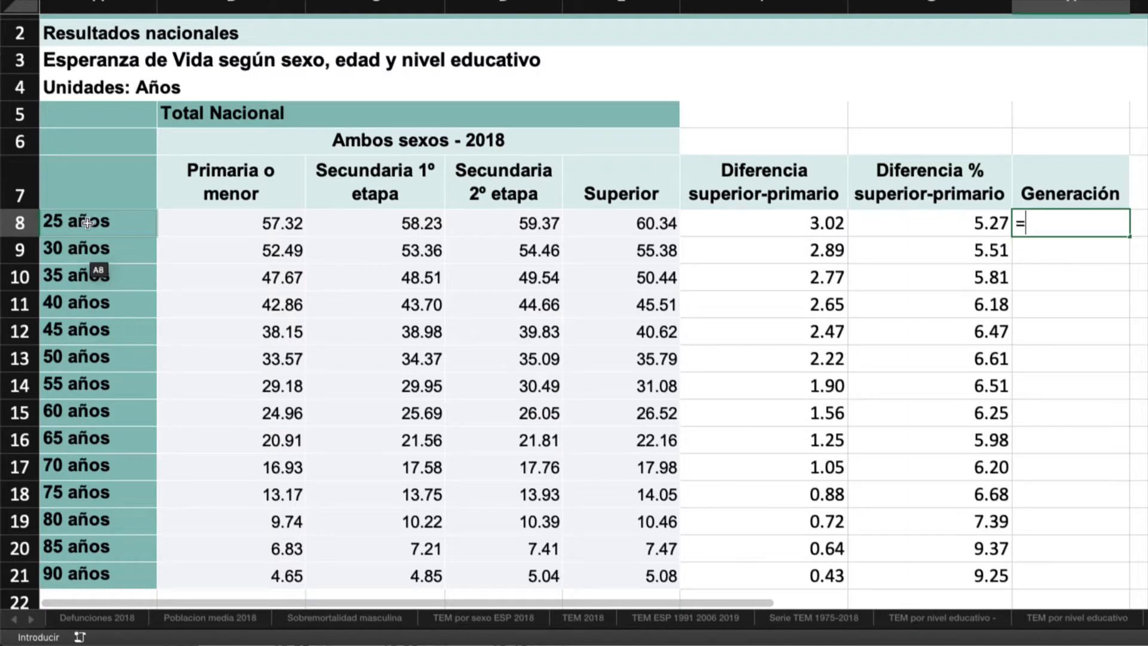
type("2018")
left_click(87, 223)
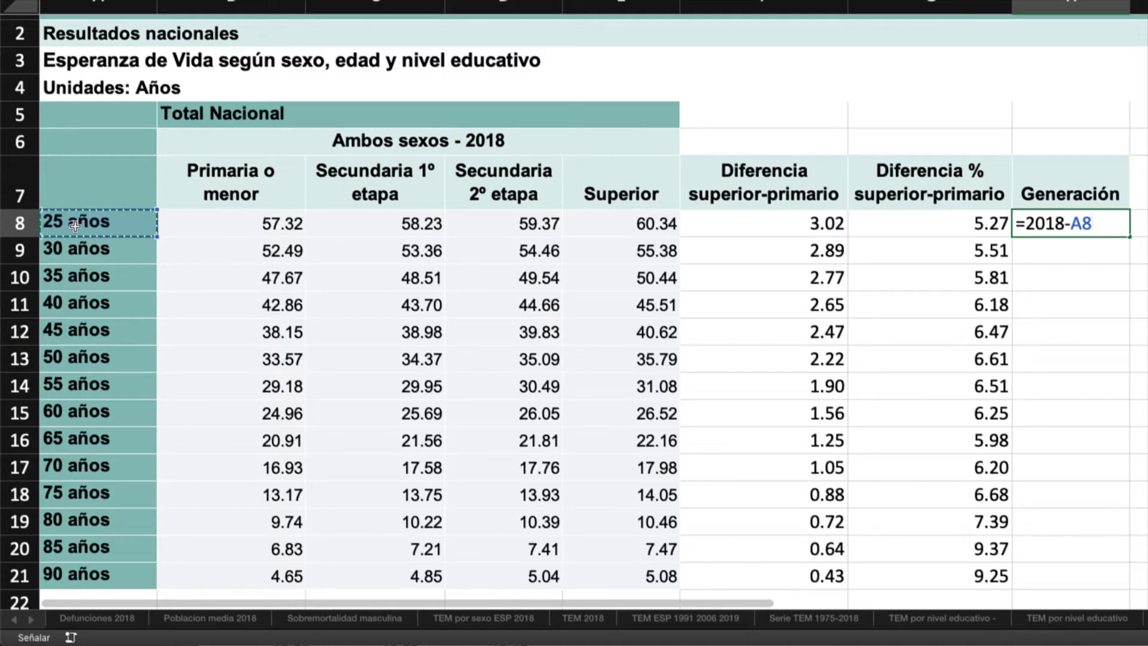
key("Return")
Step: Replace the age labels in A8:A10 with the plain numbers 25, 30 and 35 and extend the series down to A21
left_click(73, 225)
type("25")
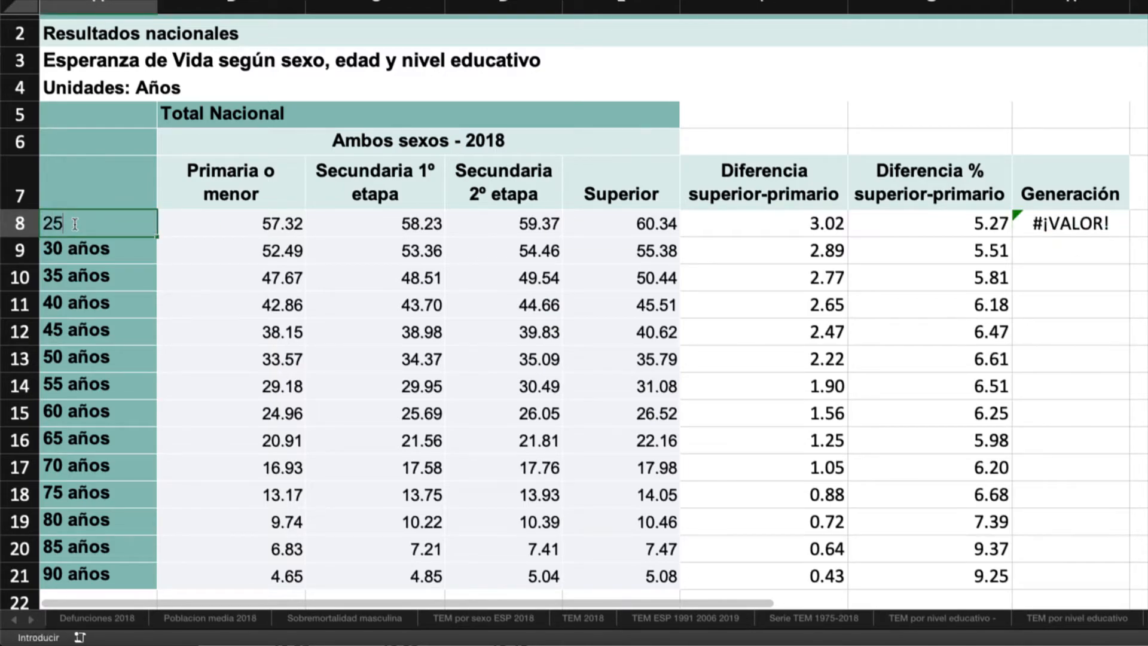
key("Return")
type("30")
key("Return")
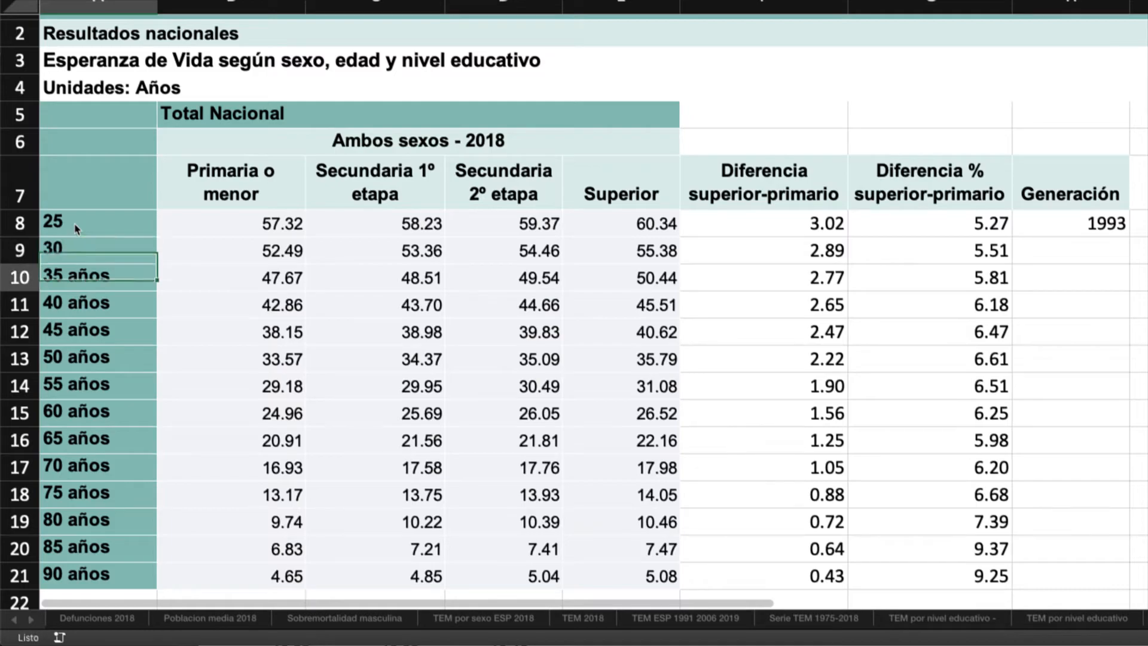
type("35")
key("Return")
key("Up")
key("Up")
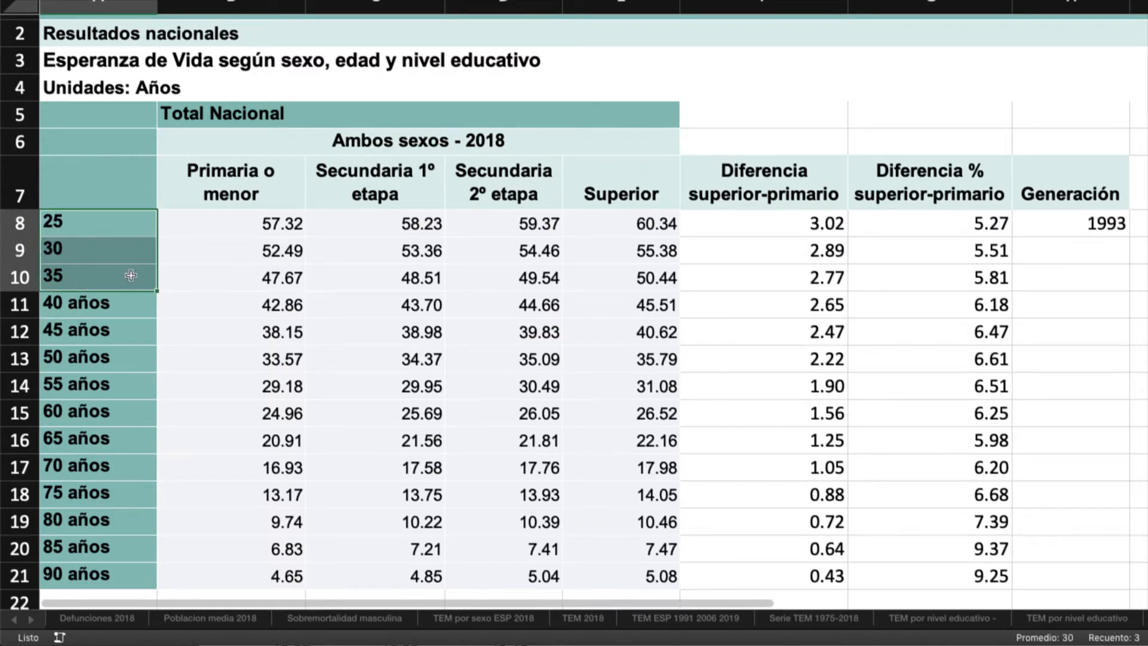
left_click_drag(157, 291, 180, 592)
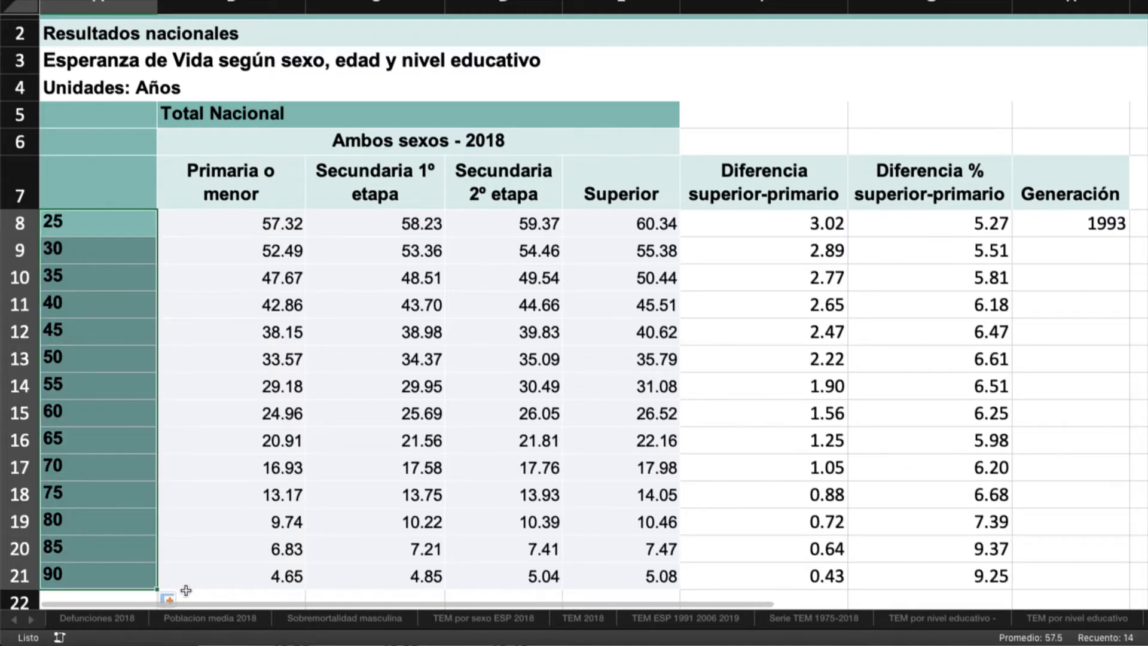
Step: Fill the Generación formula down to H21, and review the youngest and oldest generations against the primary and higher education columns
left_click(1044, 230)
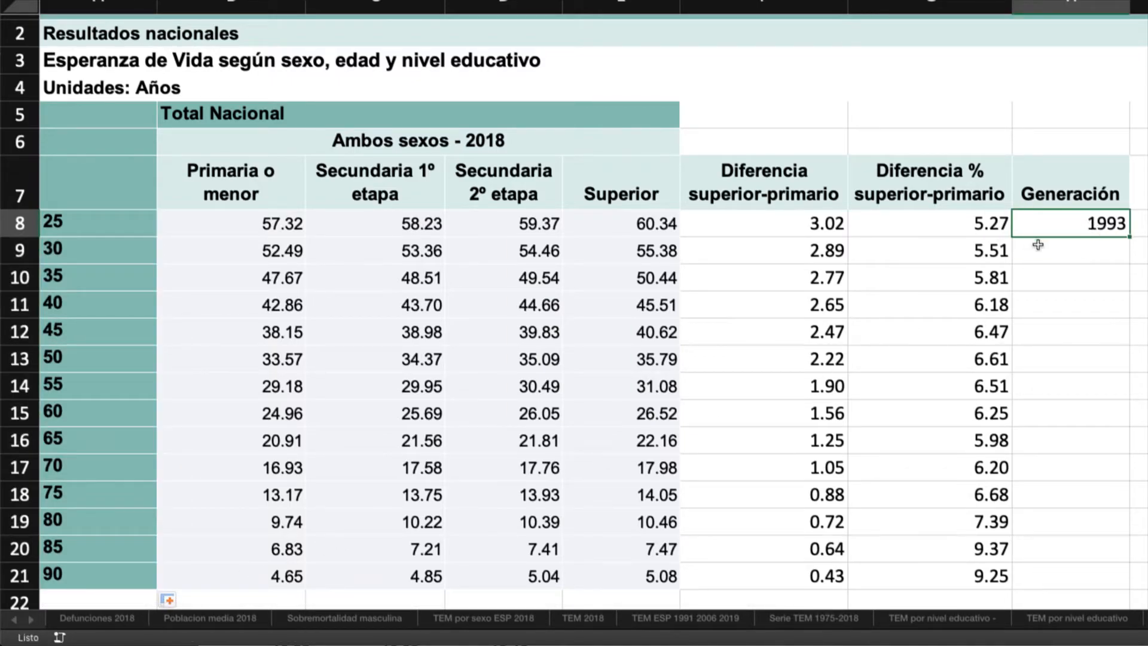
double_click(1129, 238)
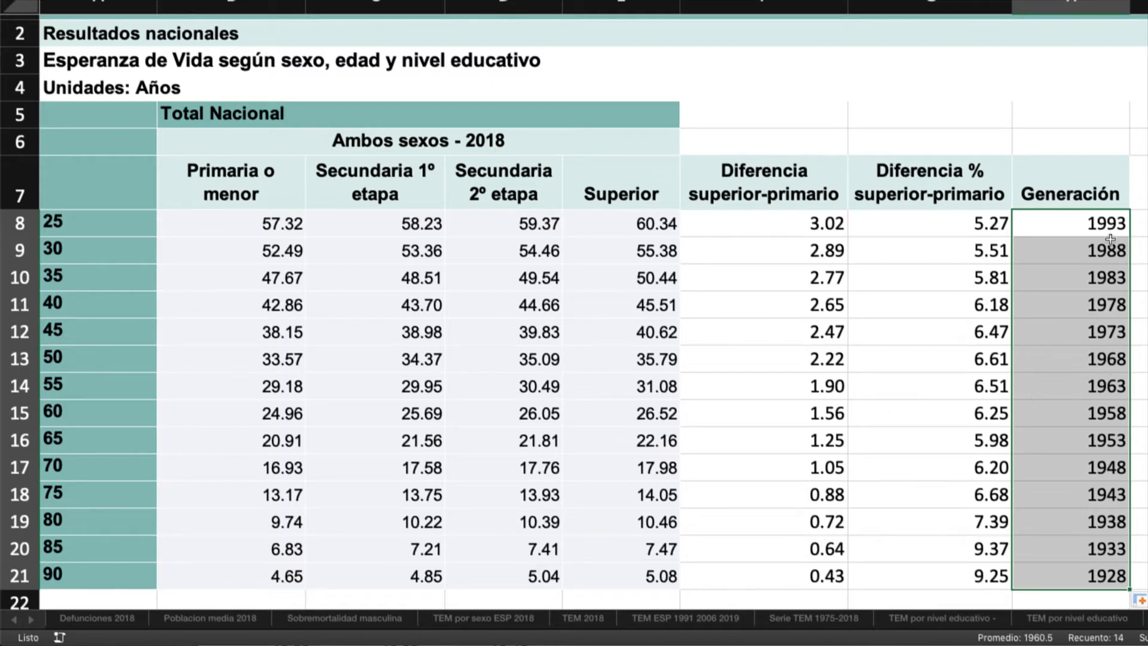
left_click_drag(1103, 220, 1103, 299)
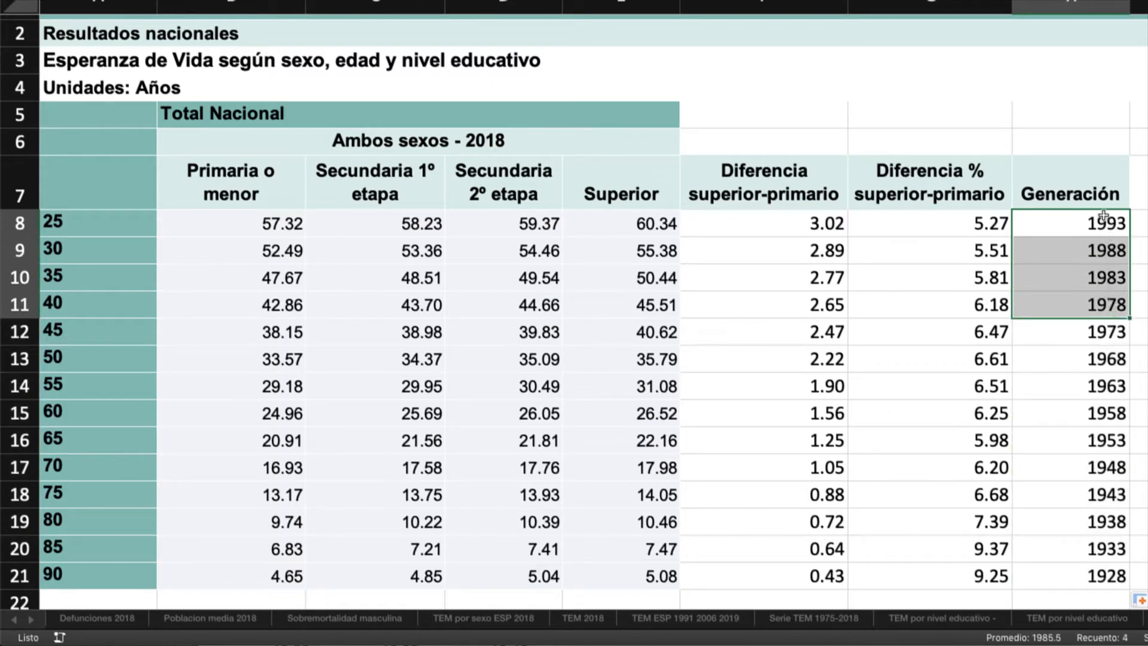
left_click_drag(1104, 579, 1094, 529)
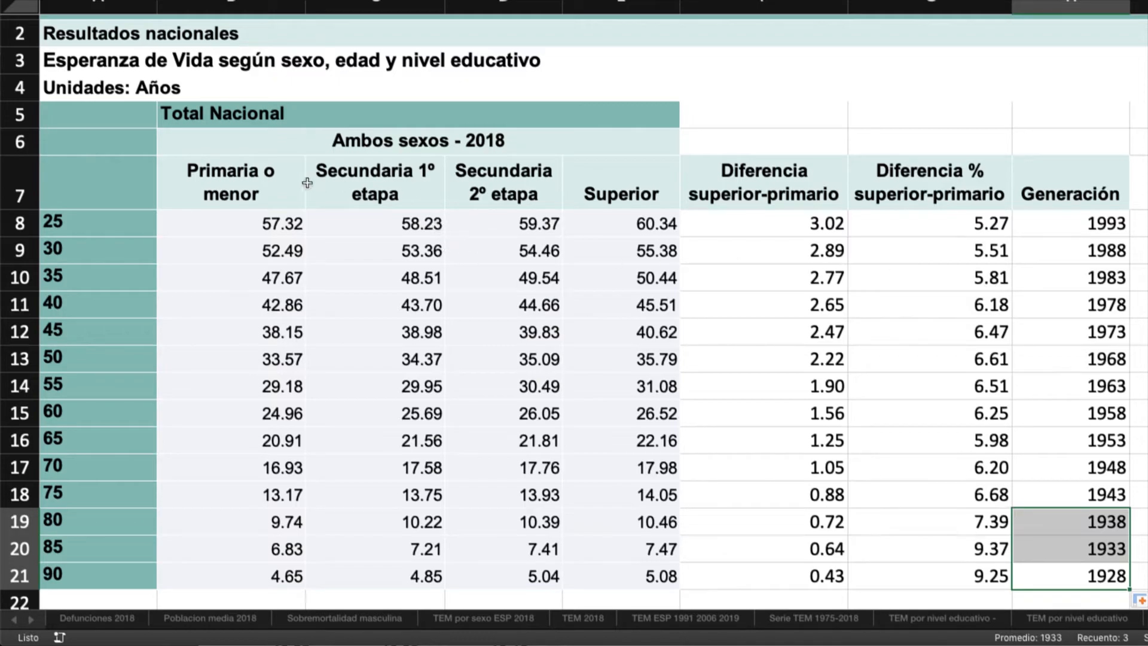
left_click(250, 182)
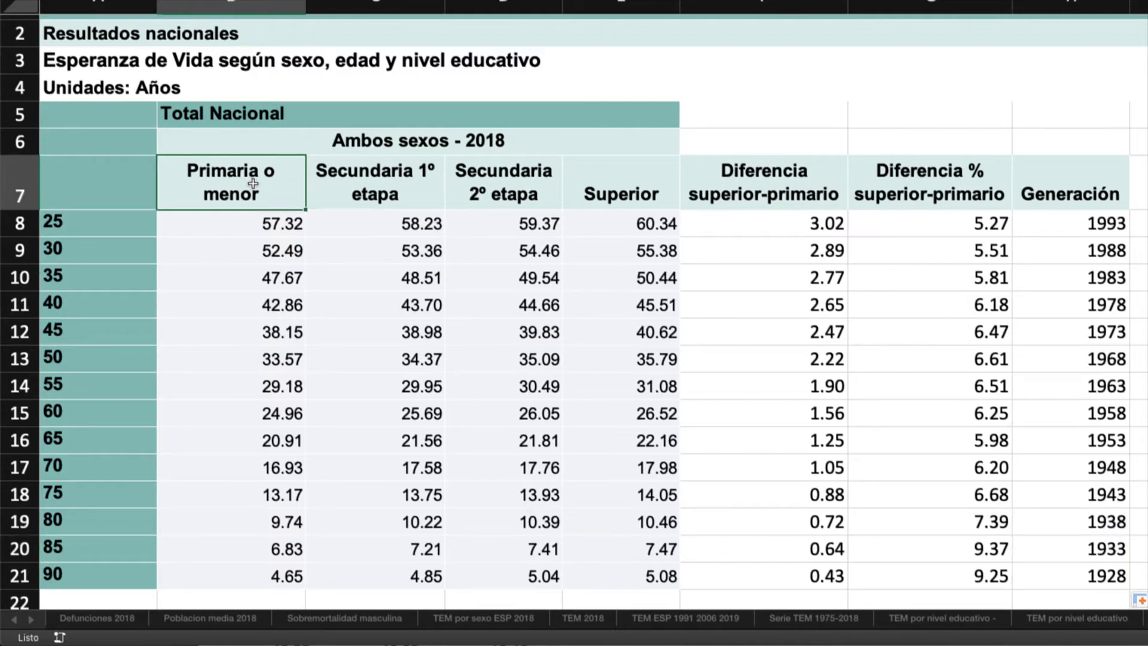
right_click(611, 188)
left_click(233, 193)
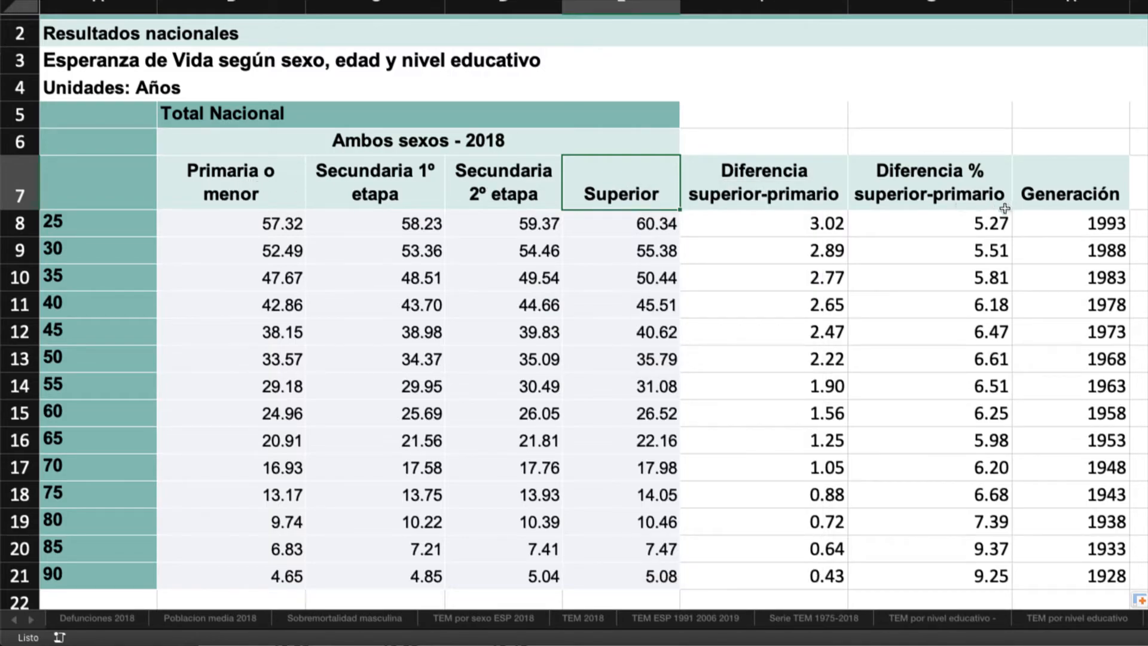
Step: Switch to QuickSync Whiteboard and draw an upper horizontal age line labelled EDAD, with its ends marked 25 and 90, on the blank board
key("super+Tab")
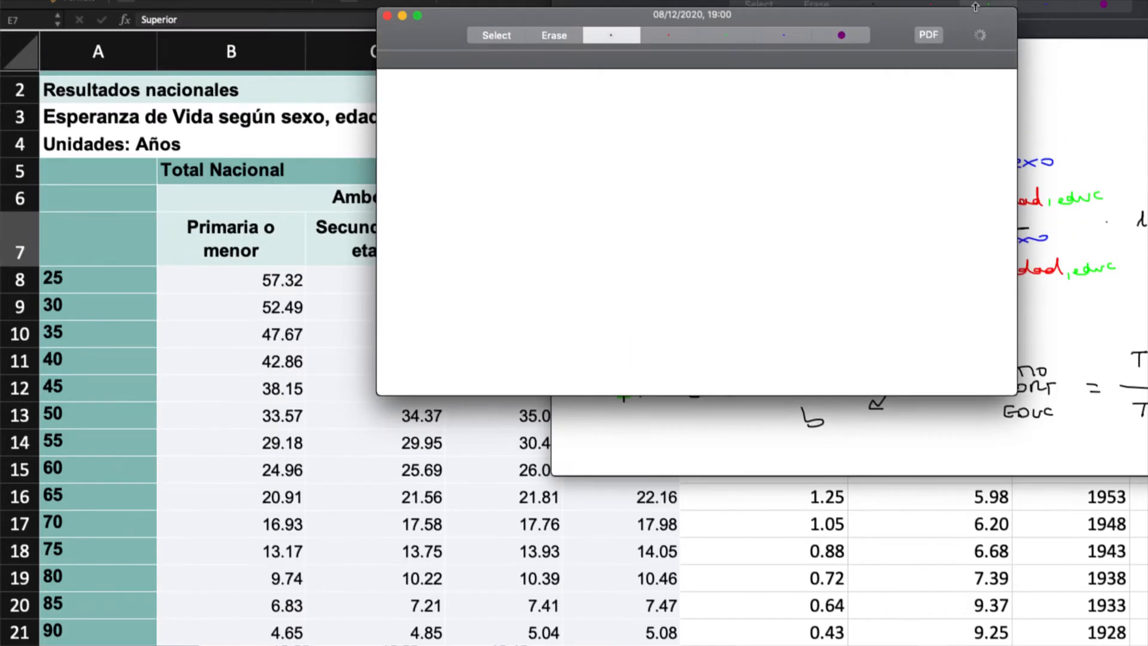
left_click_drag(956, 31, 956, 103)
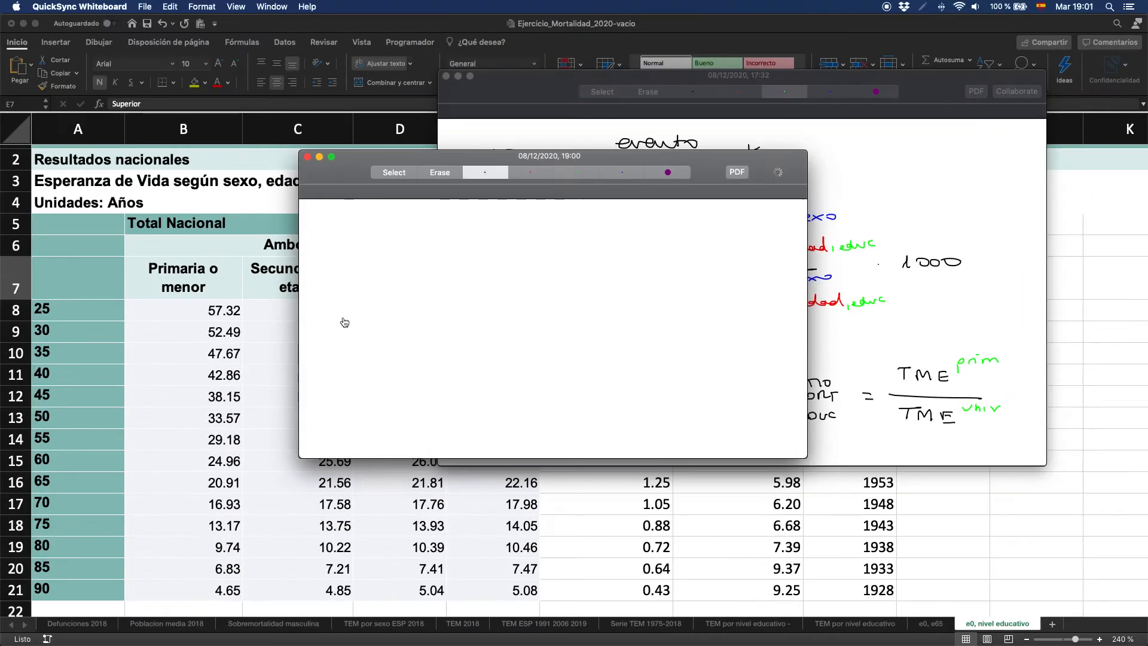
mouse_move(340, 233)
left_mouse_down()
mouse_move(338, 246)
mouse_move(744, 241)
left_mouse_up()
mouse_move(319, 270)
left_mouse_down()
mouse_move(333, 286)
mouse_move(335, 274)
left_mouse_up()
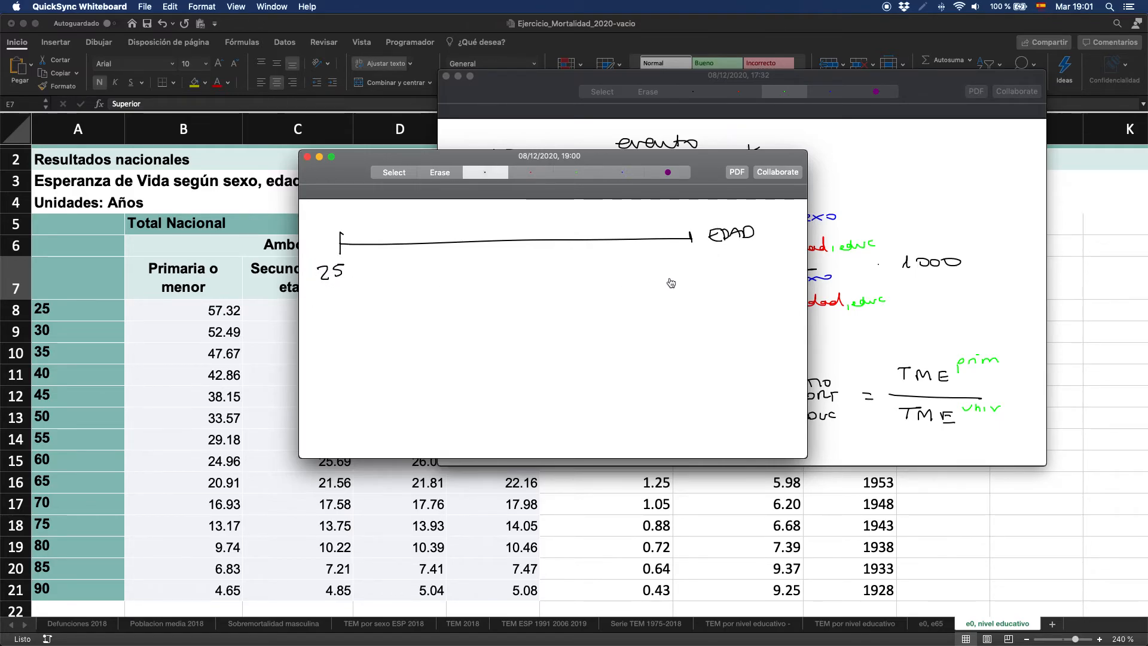
left_click_drag(695, 261, 692, 272)
left_click_drag(705, 261, 706, 261)
Step: Draw a parallel line below the age line, labelled cohorte generación, with its ends marked 1993 and 1928
mouse_move(342, 361)
left_mouse_down()
mouse_move(343, 371)
mouse_move(698, 381)
mouse_move(780, 369)
left_mouse_up()
mouse_move(717, 392)
left_mouse_down()
mouse_move(769, 399)
mouse_move(798, 387)
left_mouse_up()
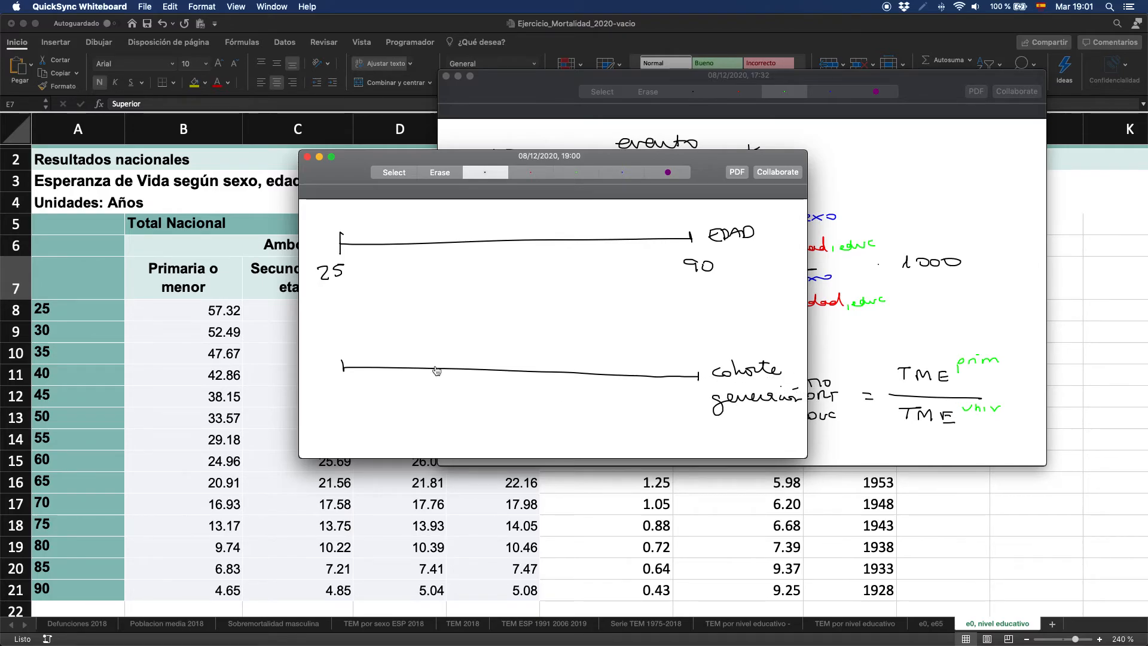
left_click_drag(324, 381, 365, 392)
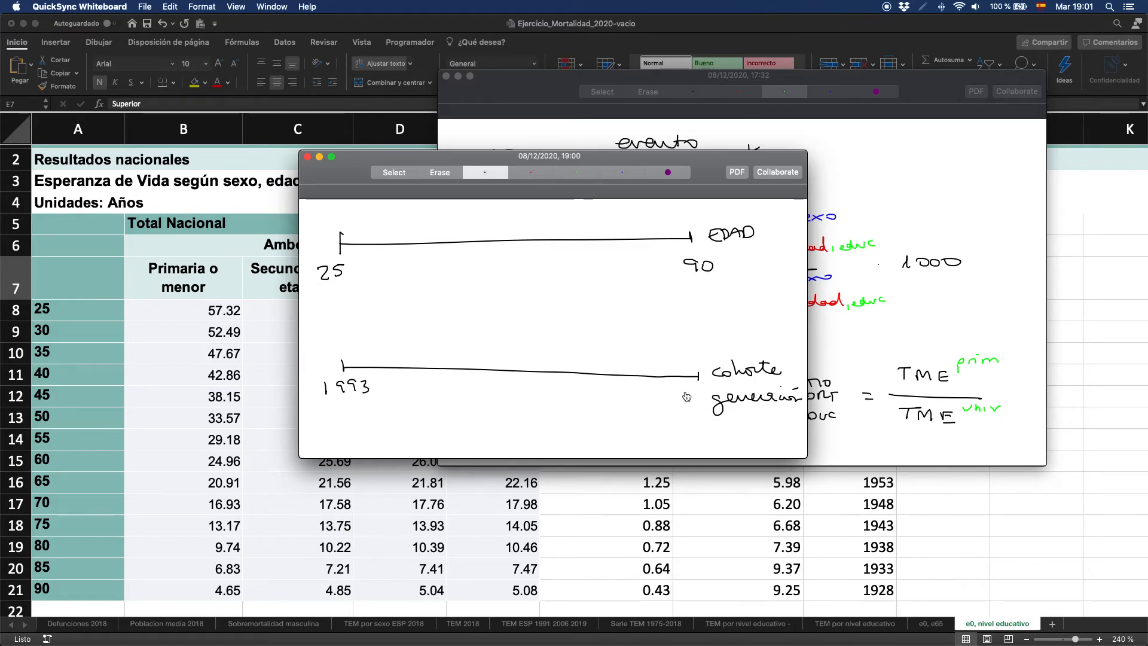
left_click_drag(675, 389, 676, 404)
mouse_move(687, 392)
left_mouse_down()
mouse_move(688, 404)
mouse_move(704, 394)
left_mouse_up()
Step: Write the year 2018 in green above the start of the age line and underline it
left_click(592, 174)
left_click_drag(318, 205, 339, 207)
left_click_drag(344, 205, 375, 218)
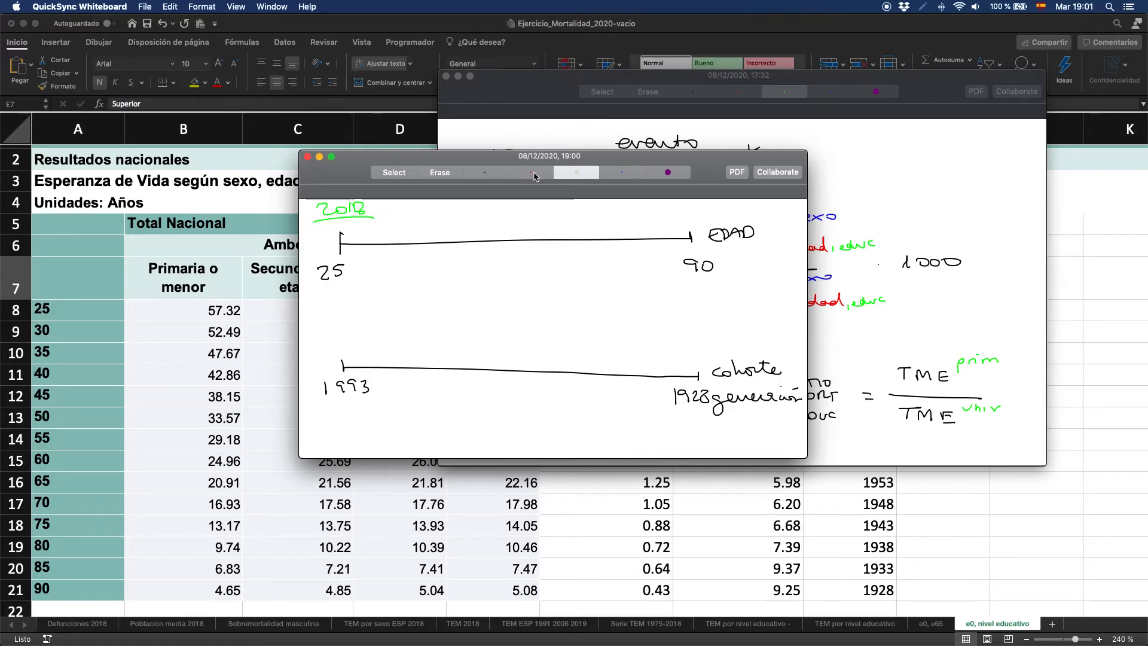
Step: Add two intermediate black ticks to each line, labelled 40 and 70 on the age line and 1978 and 1948 on the cohort line
left_click(485, 173)
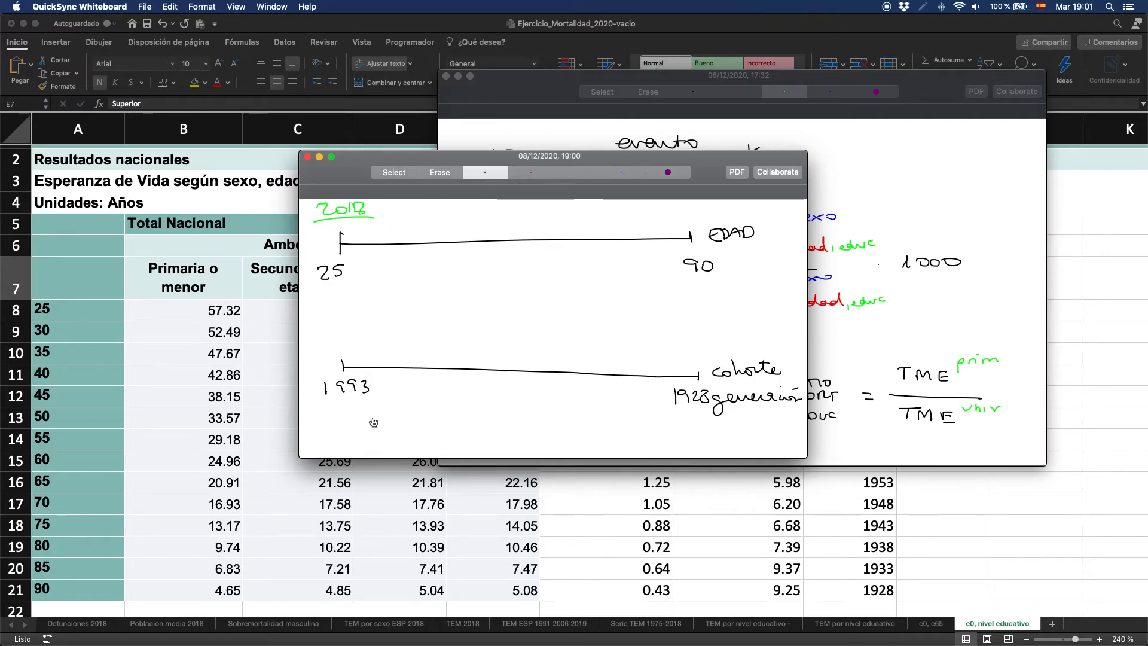
left_click_drag(433, 242, 435, 248)
left_click_drag(610, 235, 611, 241)
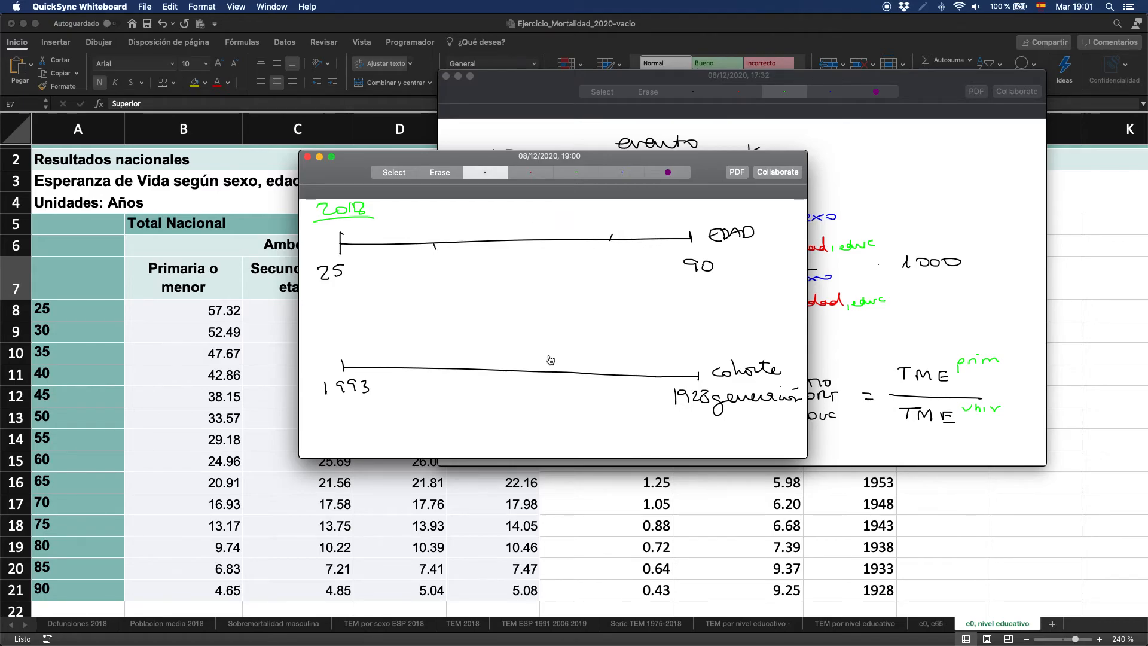
left_click_drag(443, 363, 455, 389)
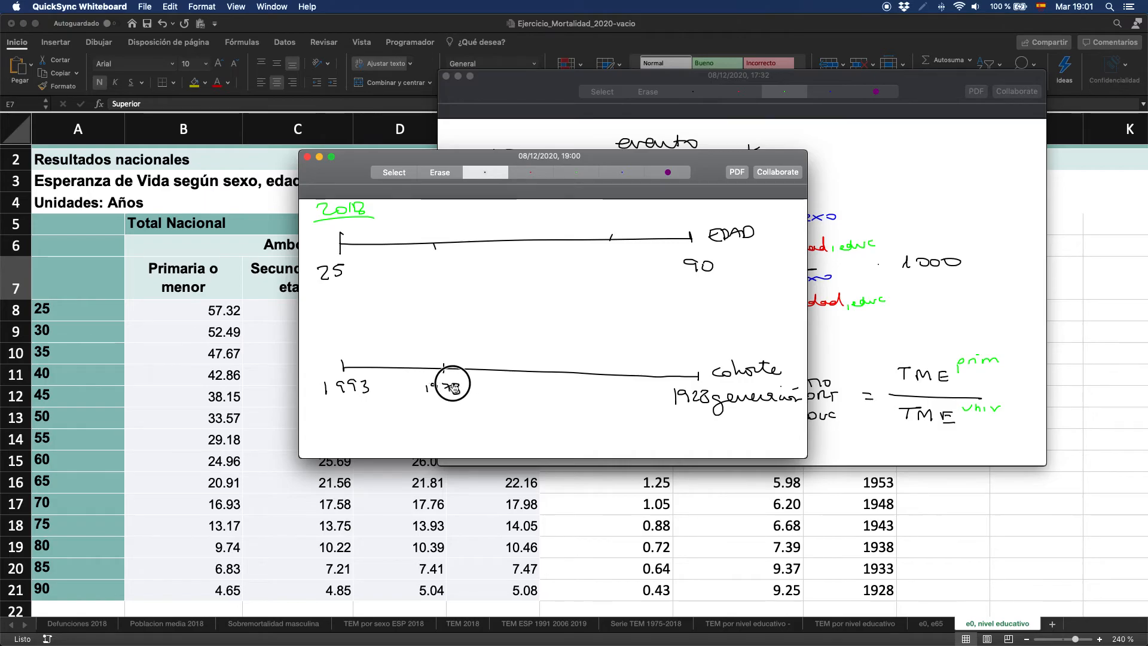
left_click_drag(616, 369, 602, 393)
left_click_drag(606, 384, 637, 393)
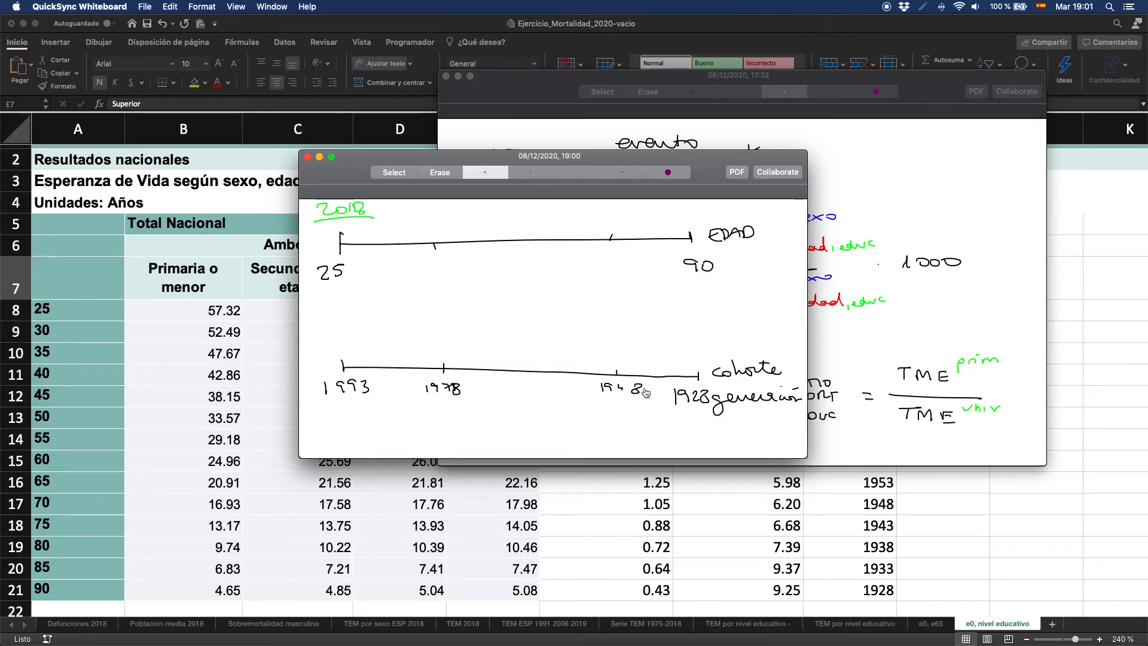
left_click_drag(600, 254, 620, 256)
mouse_move(425, 256)
left_mouse_down()
mouse_move(430, 266)
mouse_move(445, 258)
left_mouse_up()
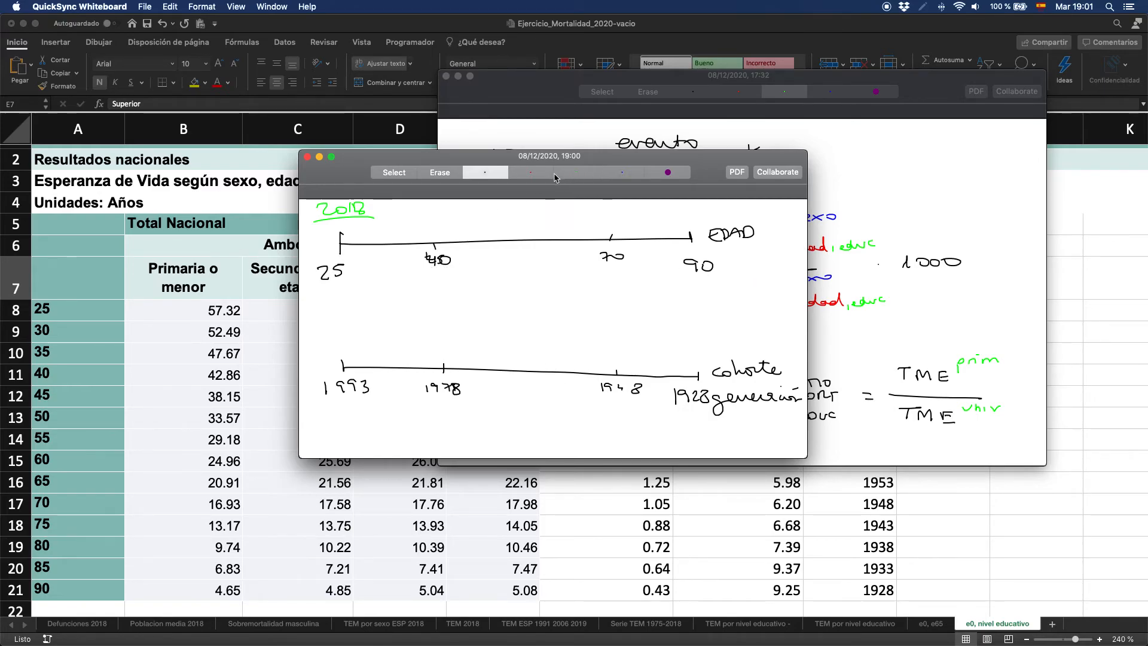
Step: Bracket the 1993–1978 and 1948–1928 cohorts in red and draw red arrows down to them from the matching age ranges
left_click(530, 173)
left_click_drag(344, 353, 443, 354)
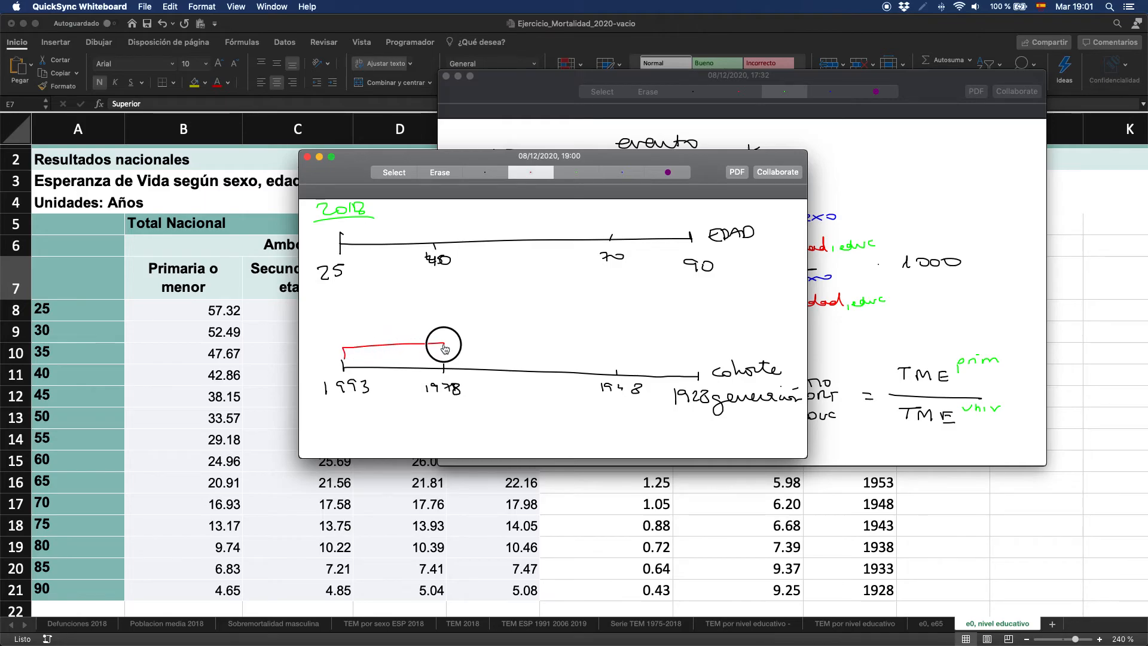
left_click_drag(389, 279, 395, 321)
mouse_move(616, 372)
left_mouse_down()
mouse_move(617, 362)
mouse_move(709, 358)
mouse_move(706, 371)
left_mouse_up()
left_click_drag(657, 270, 661, 320)
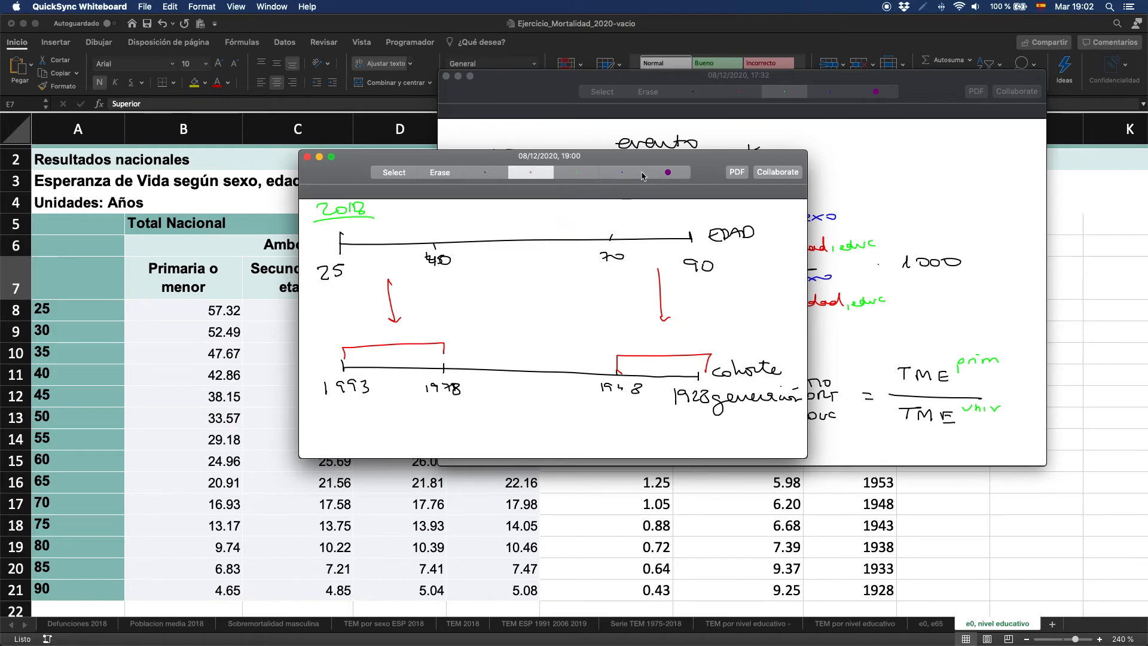
Step: Write PRIM VS UNIV in blue below the cohort line, circle the 1948–1928 bracket, and underline both education labels
left_click(622, 172)
mouse_move(452, 419)
left_mouse_down()
mouse_move(481, 435)
mouse_move(534, 425)
left_mouse_up()
mouse_move(542, 424)
left_mouse_down()
mouse_move(536, 437)
mouse_move(621, 426)
left_mouse_up()
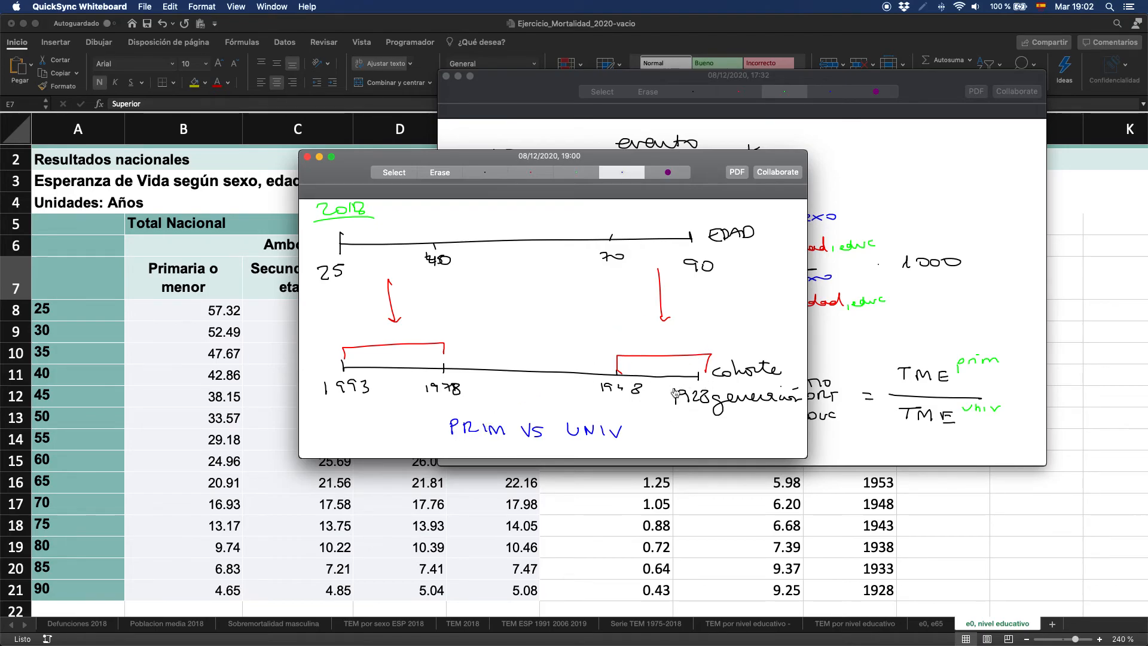
mouse_move(684, 343)
left_mouse_down()
mouse_move(714, 365)
mouse_move(688, 342)
left_mouse_up()
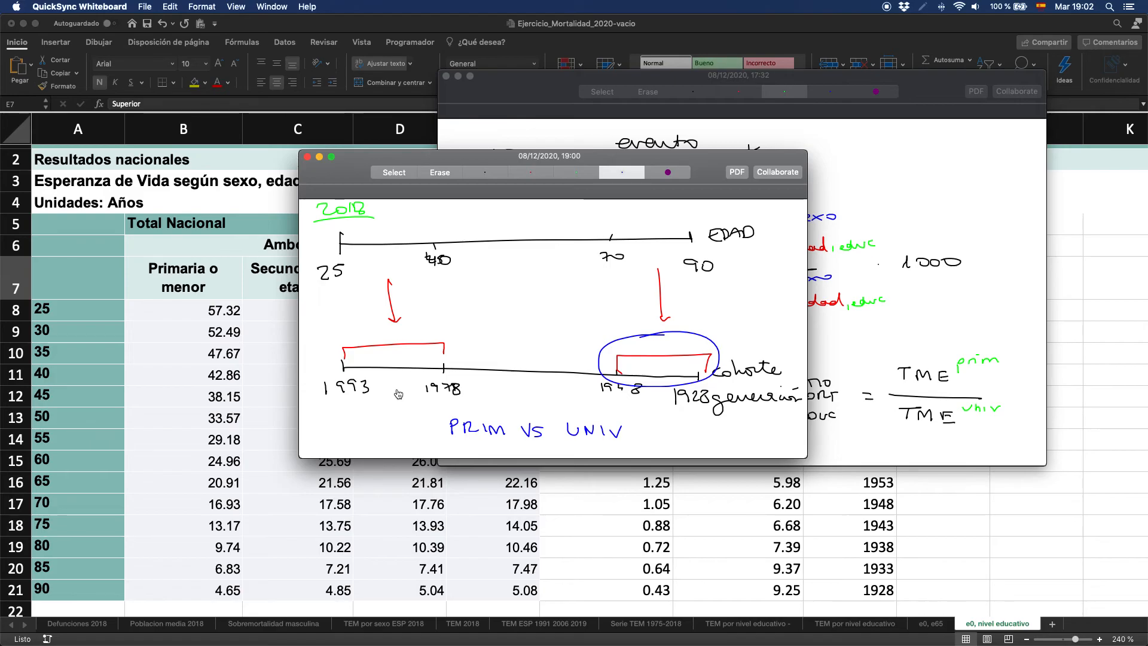
left_click_drag(457, 442, 475, 441)
left_click_drag(581, 442, 598, 442)
Step: Switch back to Excel and compare the chart of mortality ratio by education level with the life expectancy table by education level
left_click(850, 512)
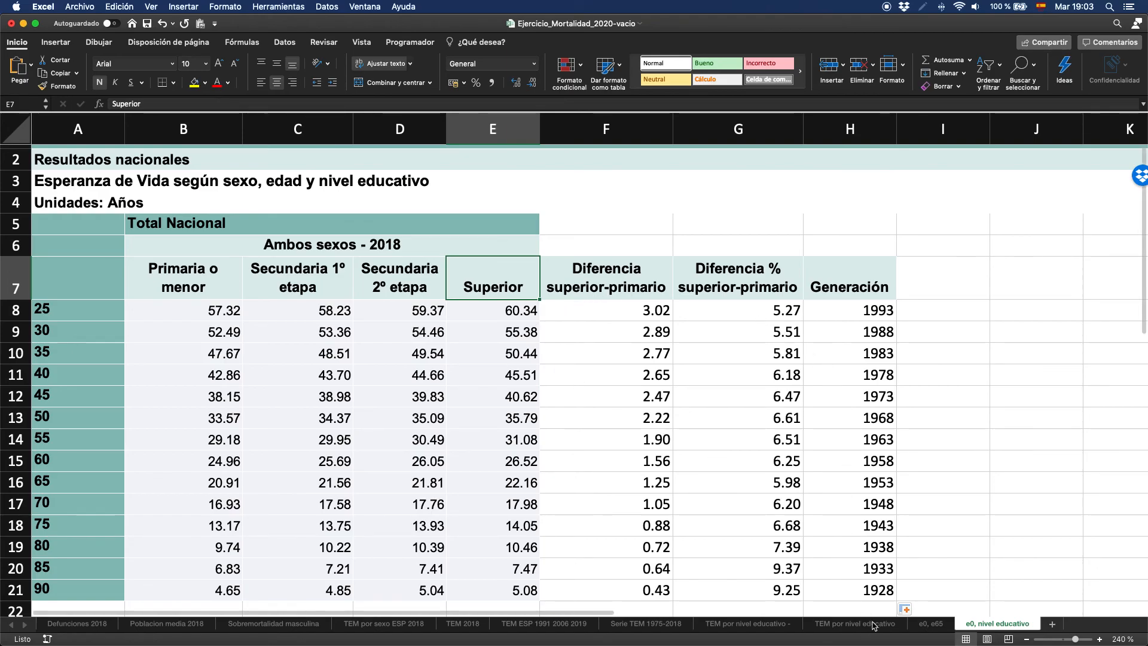
left_click(774, 625)
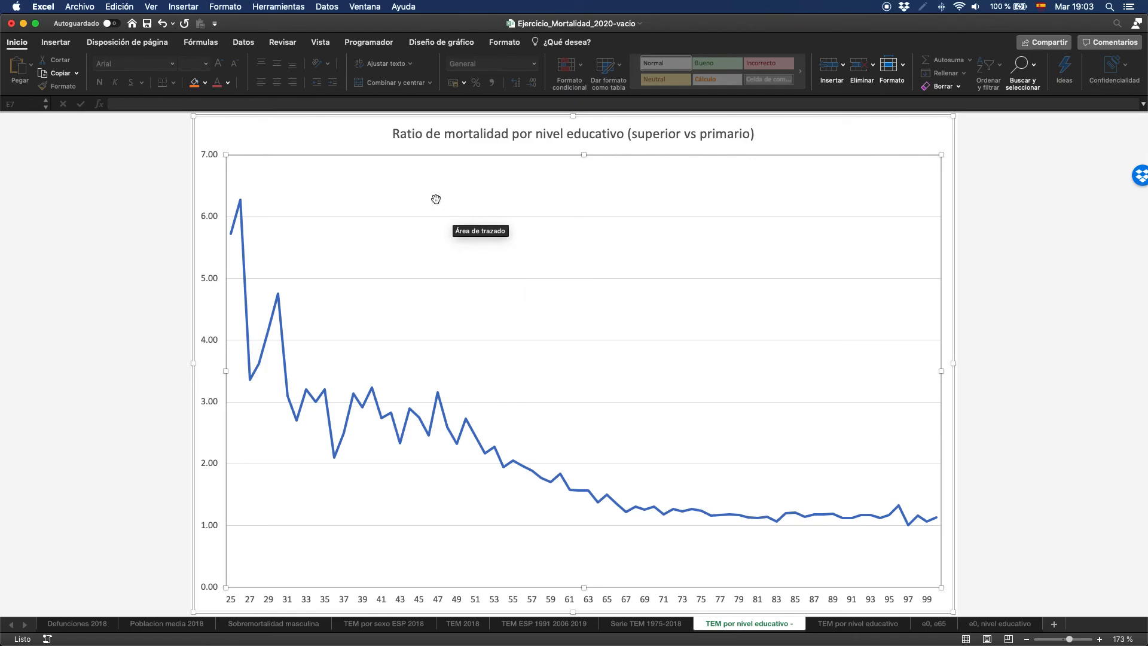
left_click(969, 624)
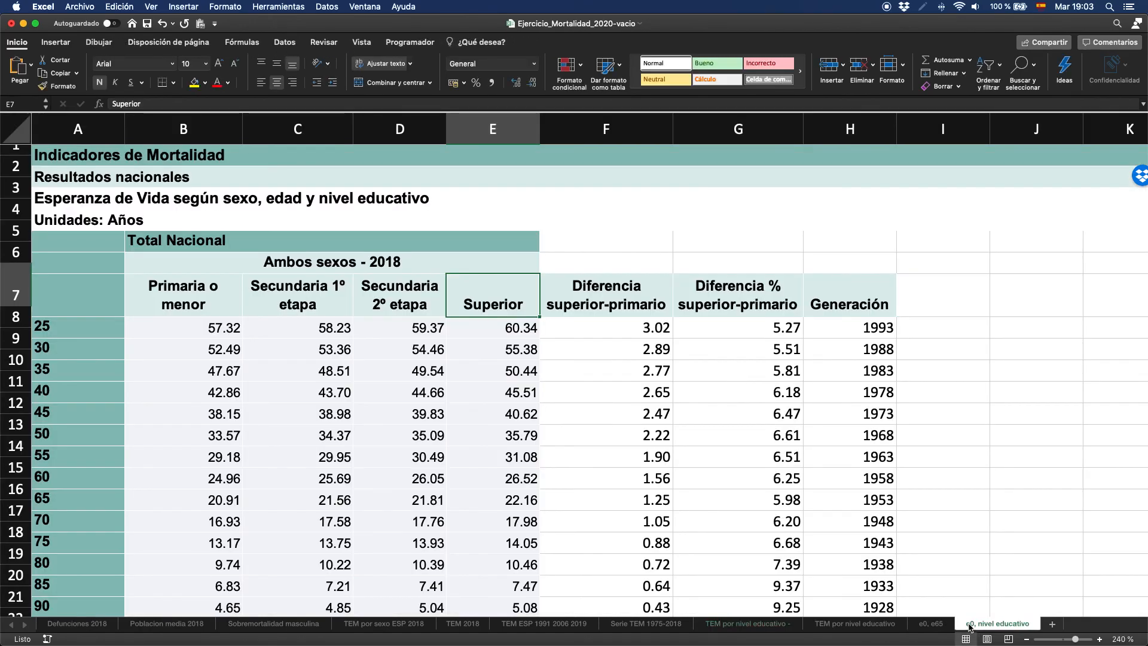